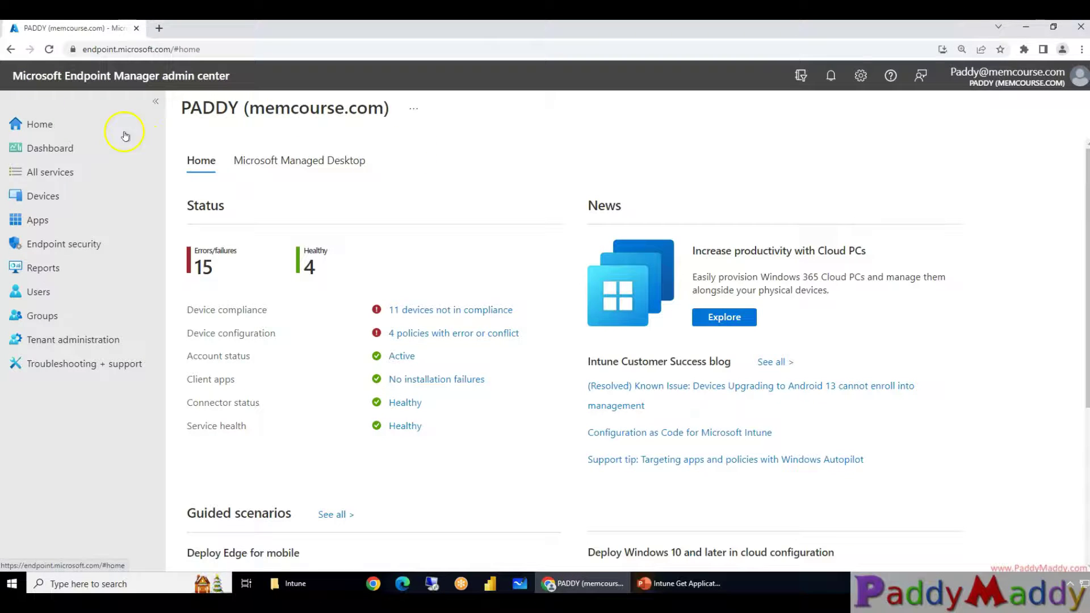
Go to Apps > Monitor to view the App licenses report with total, available and in-use counts
left_click(47, 221)
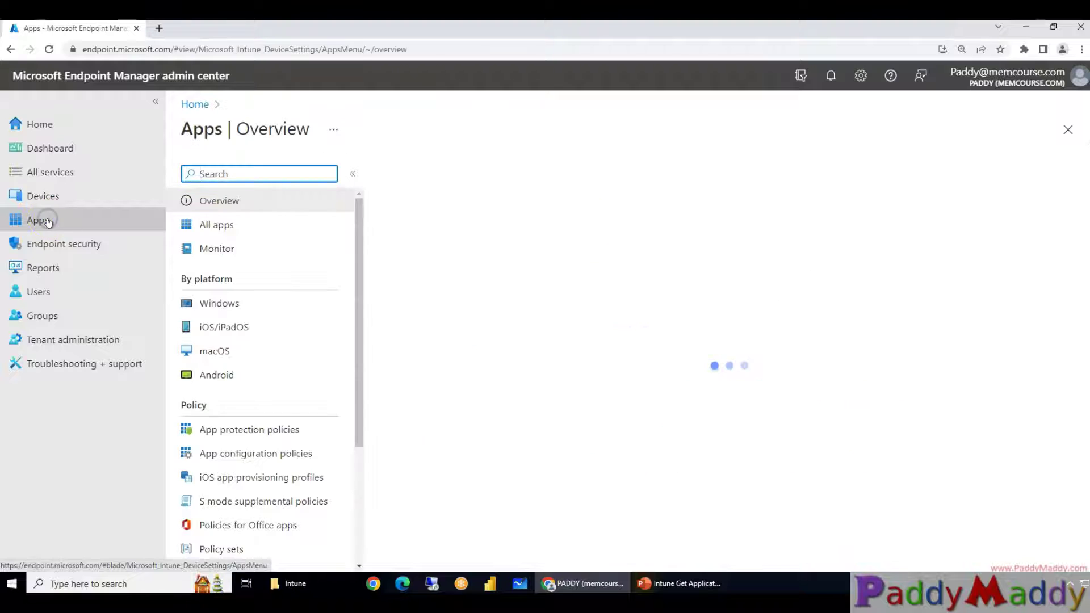
left_click(213, 251)
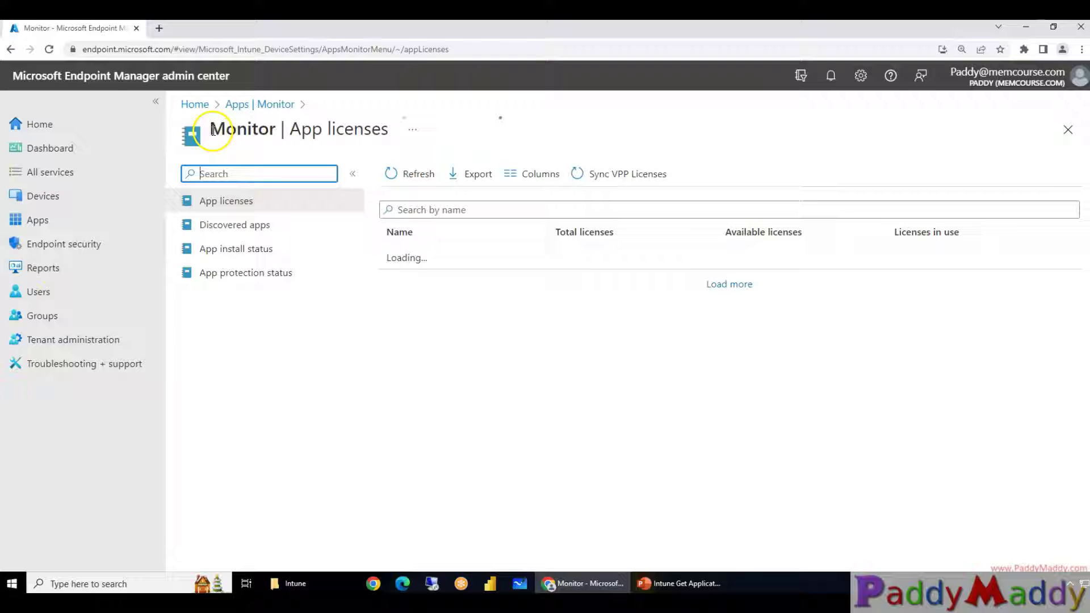
left_click_drag(213, 130, 292, 123)
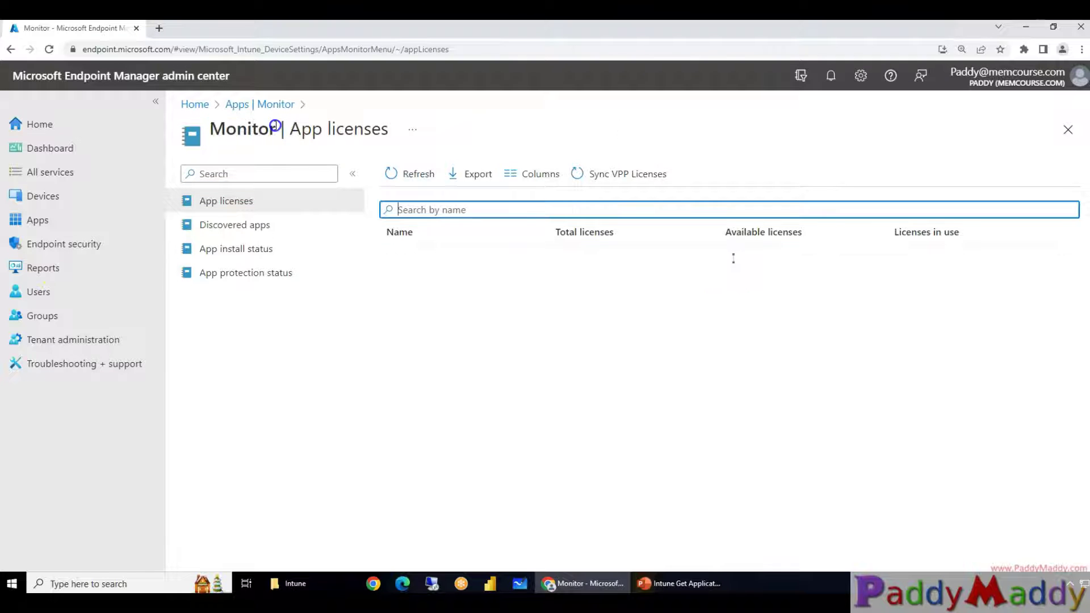
double_click(244, 130)
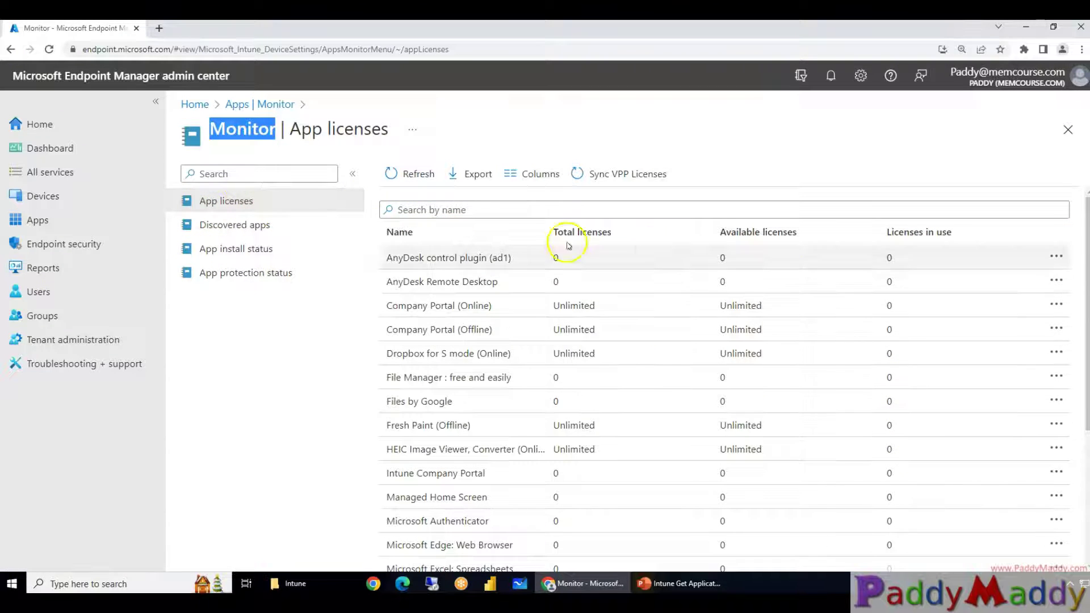
scroll(684, 365, "down", 4)
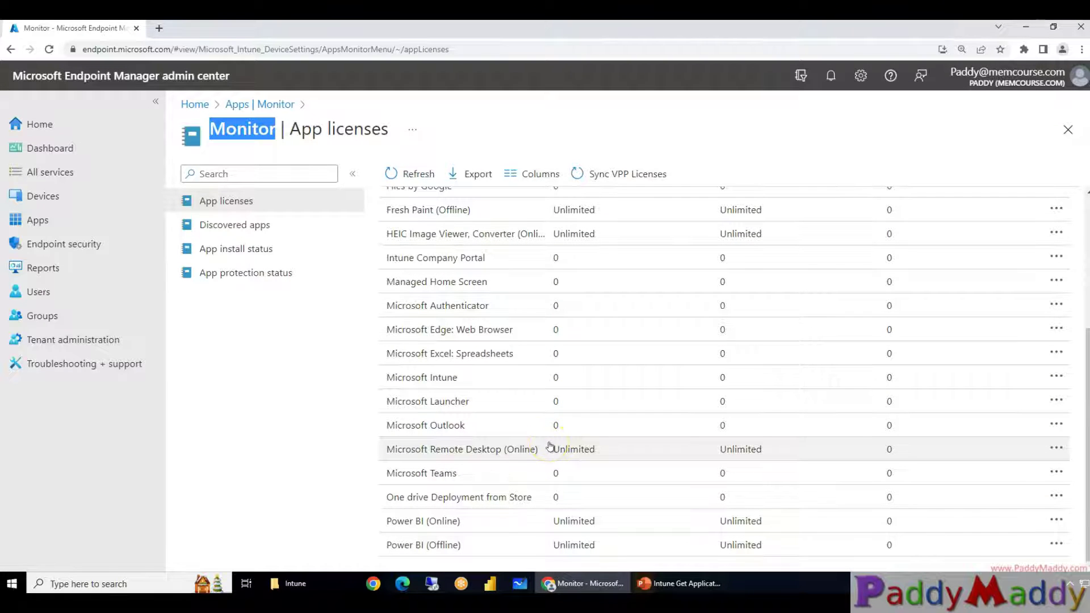
scroll(550, 446, "up", 5)
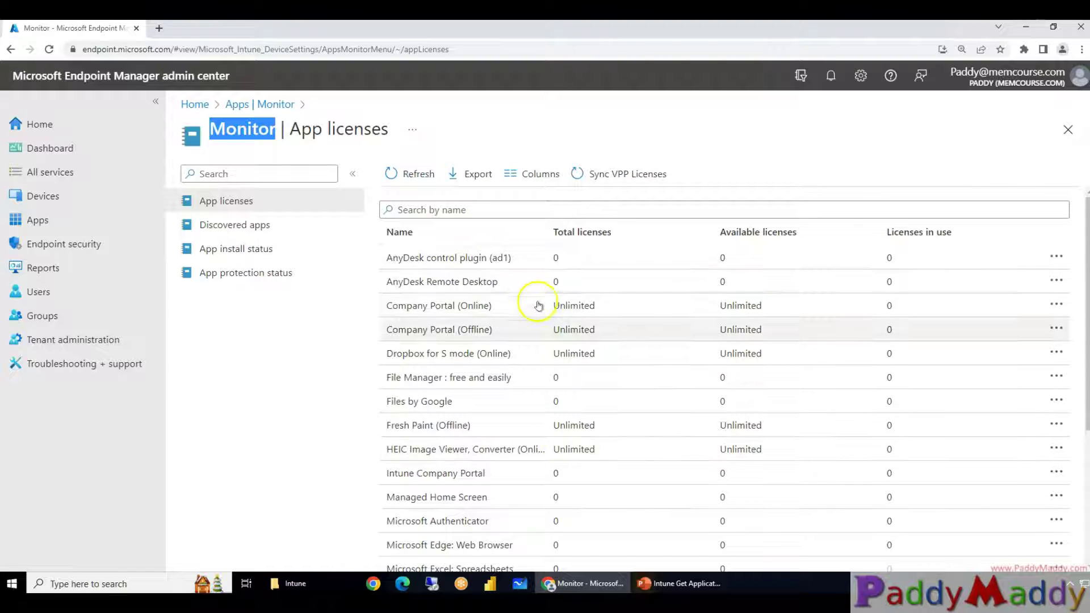
Open the Discovered apps report and scroll through its app records
left_click(265, 234)
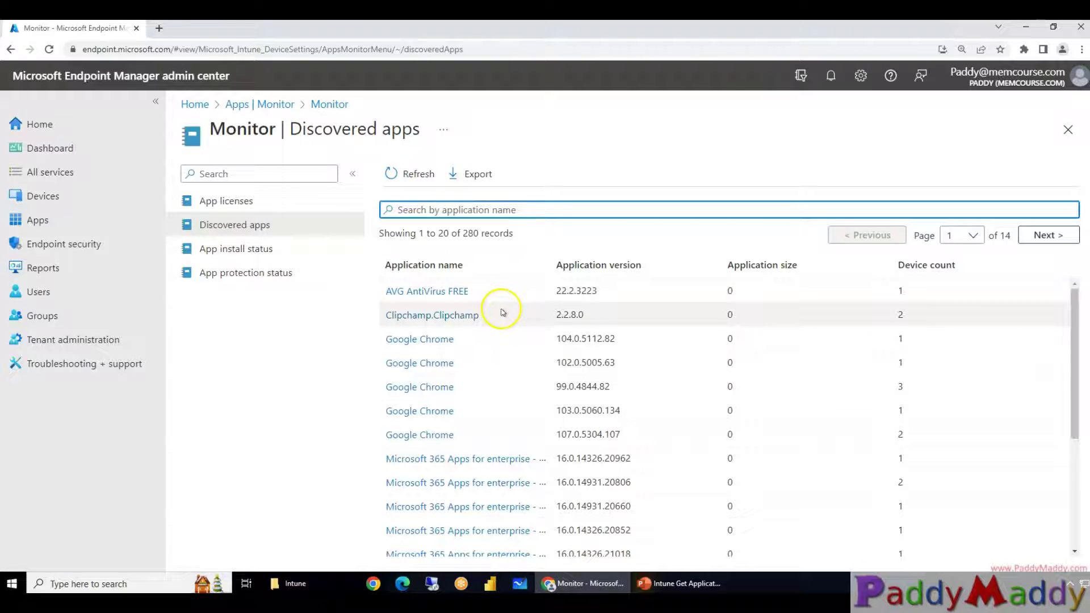
scroll(511, 287, "down", 4)
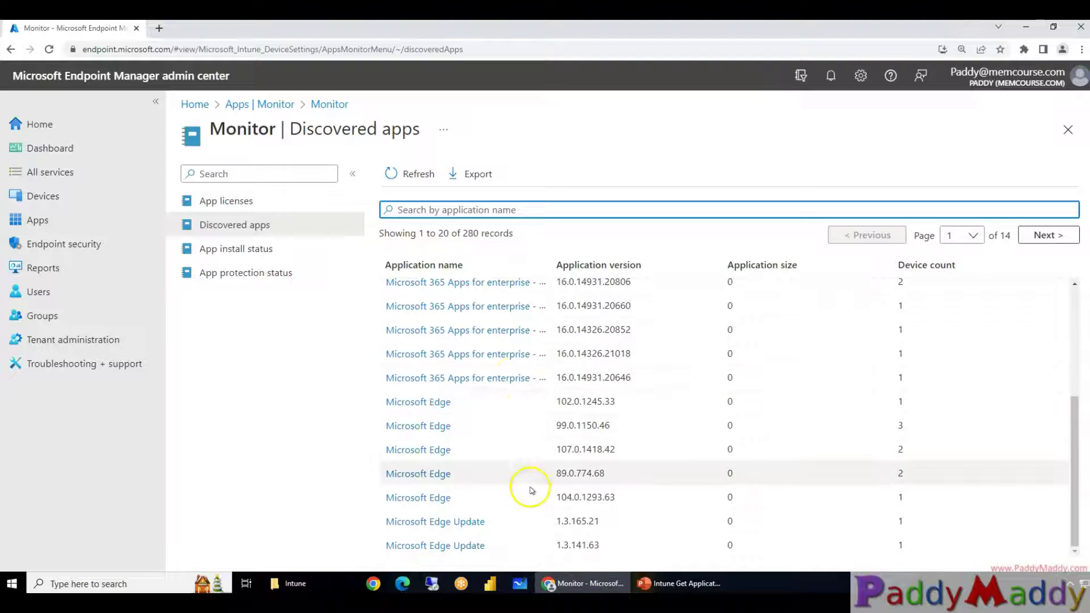
scroll(543, 524, "up", 4)
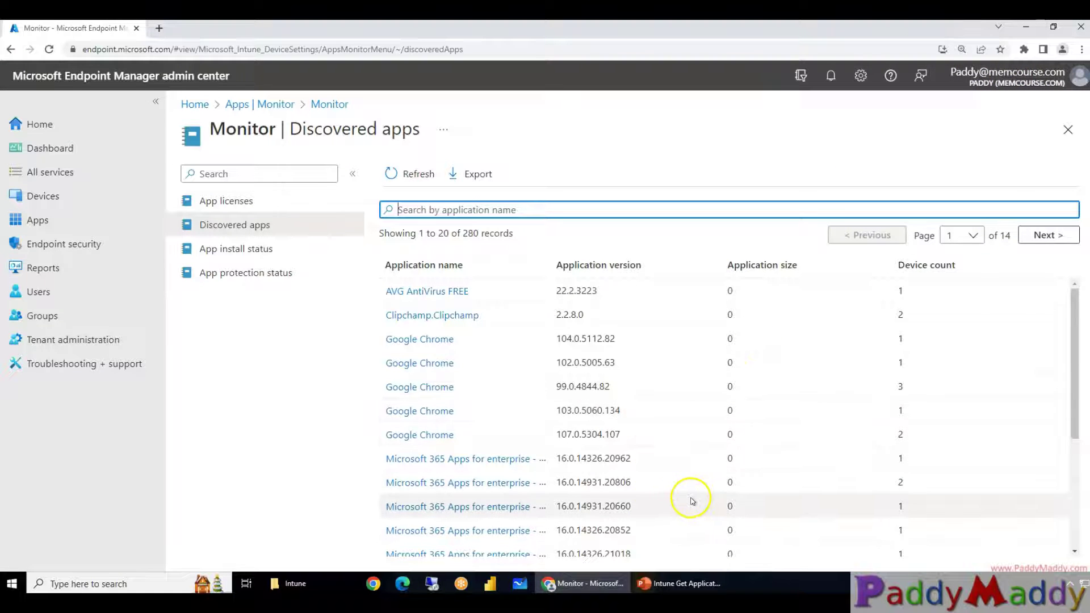
scroll(689, 499, "down", 4)
scroll(465, 445, "up", 4)
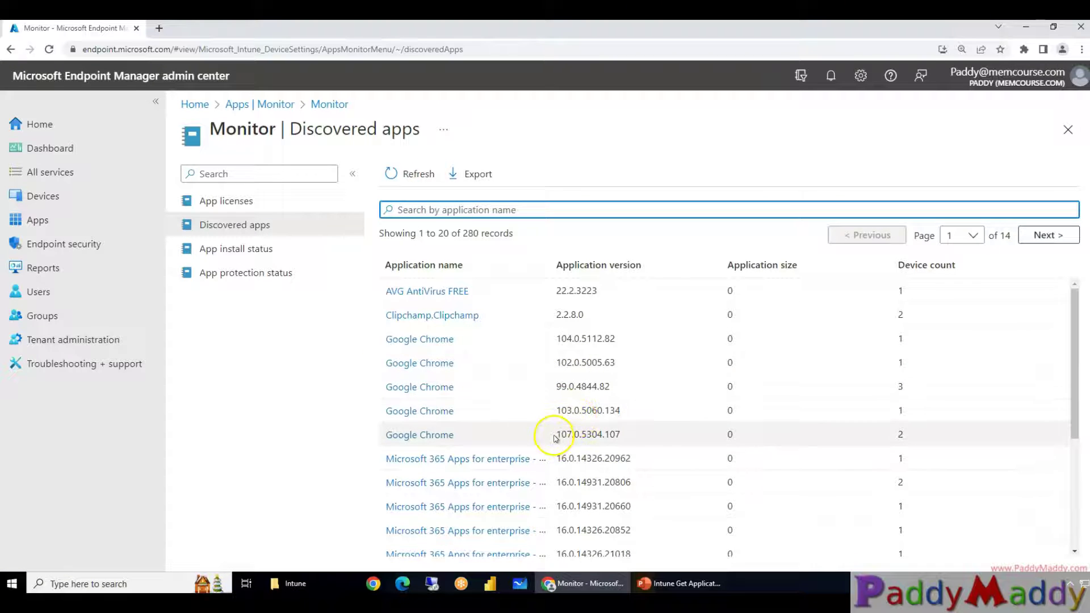
Highlight Google Chrome versions 99.0.4844.82 and 107.0.5304.107 and point out the Device count column
left_click_drag(556, 436, 585, 363)
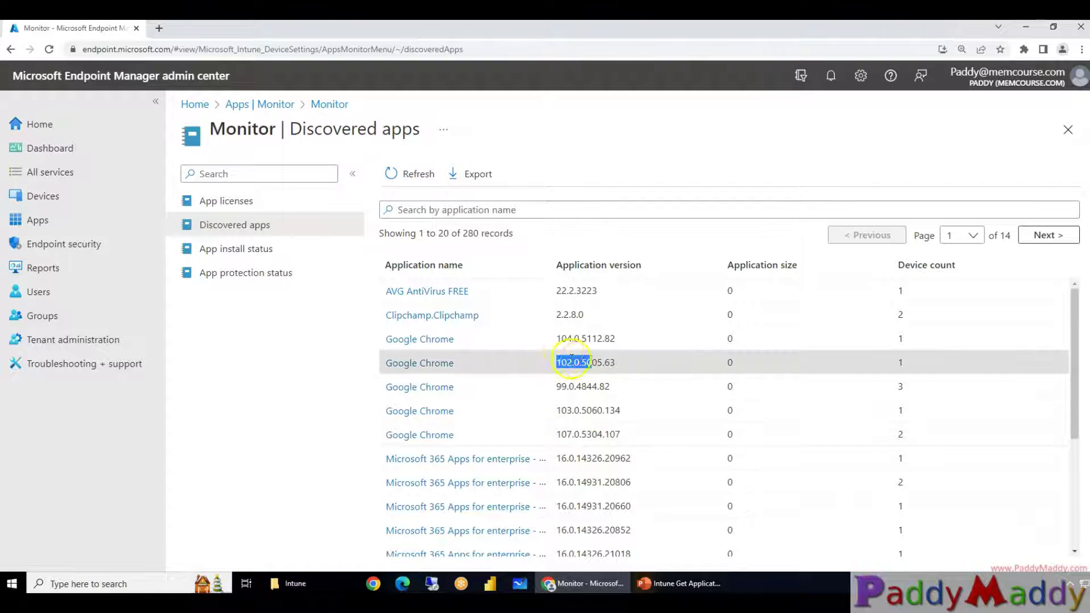
left_click_drag(557, 386, 575, 383)
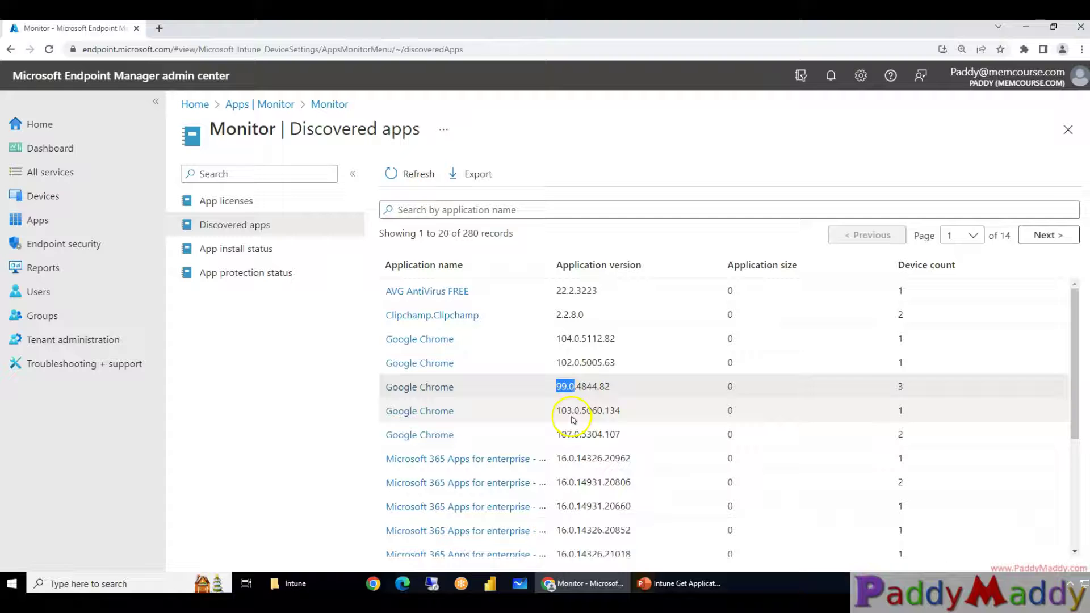
double_click(559, 389)
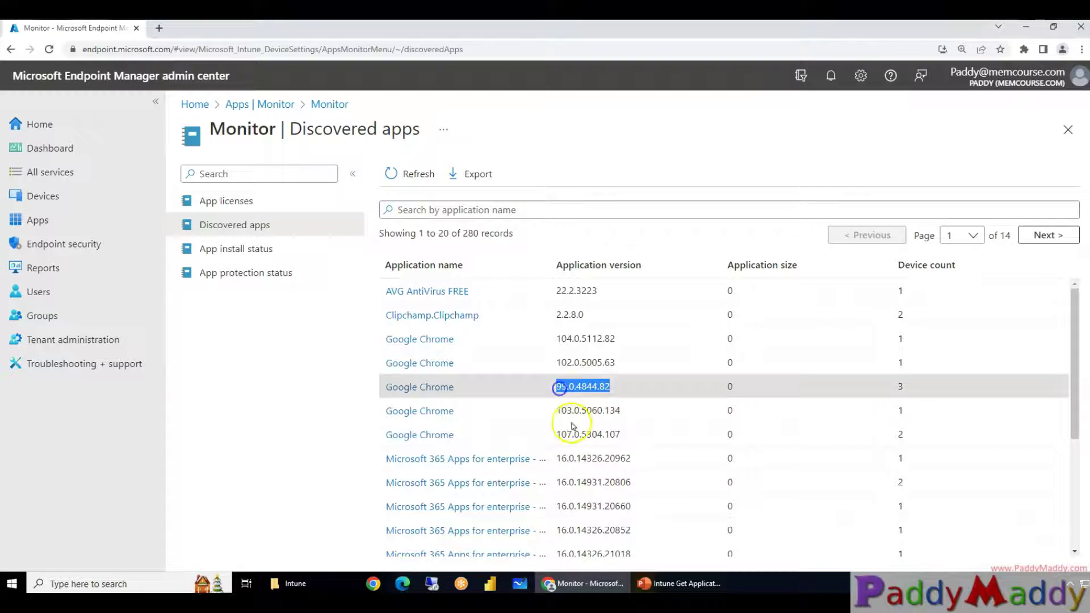
double_click(591, 436)
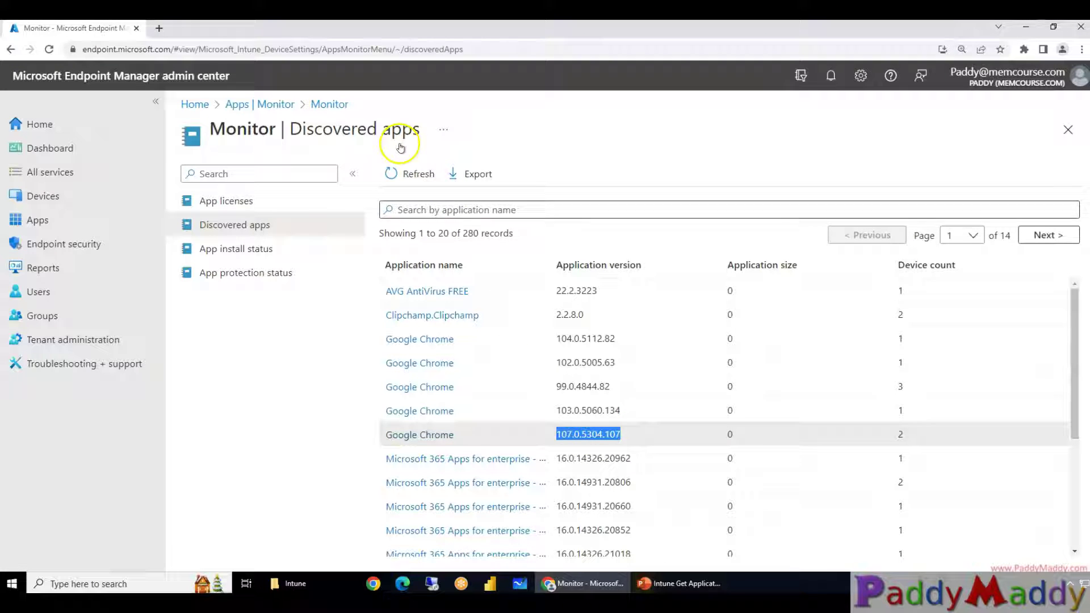
left_click_drag(289, 130, 422, 130)
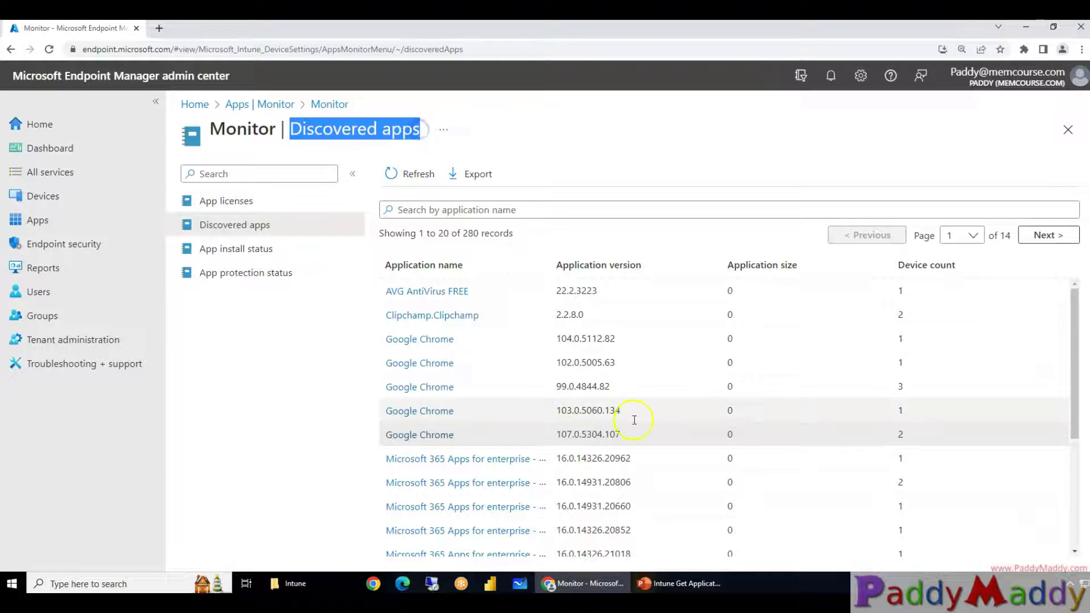
left_click(905, 264)
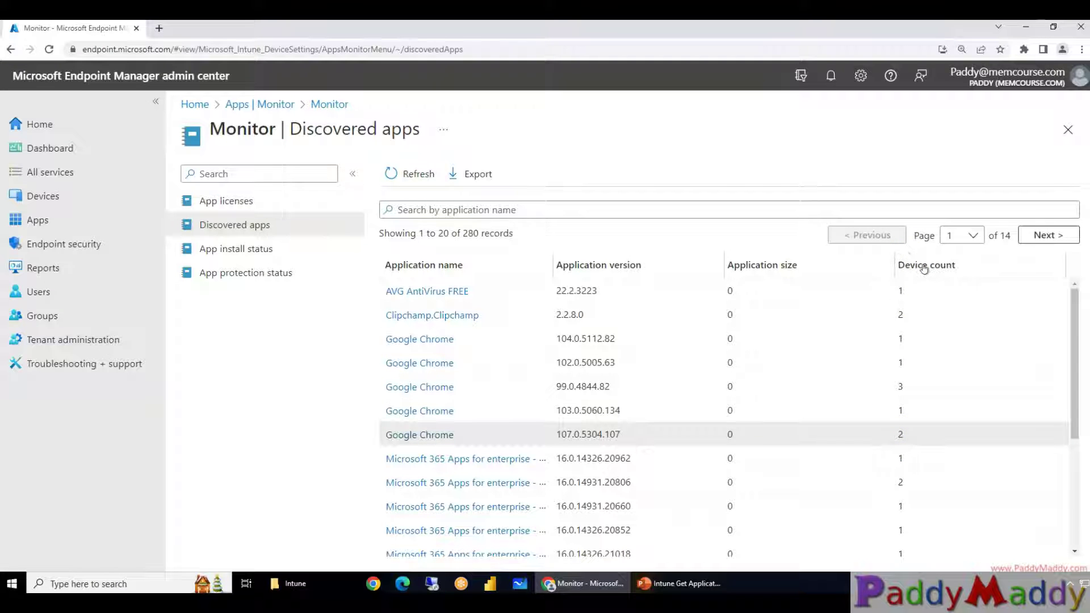
Jump to page 14 and review records 261–280, including Zscaler and Teams Machine-Wide Installer device counts
left_click(964, 235)
scroll(984, 414, "down", 2)
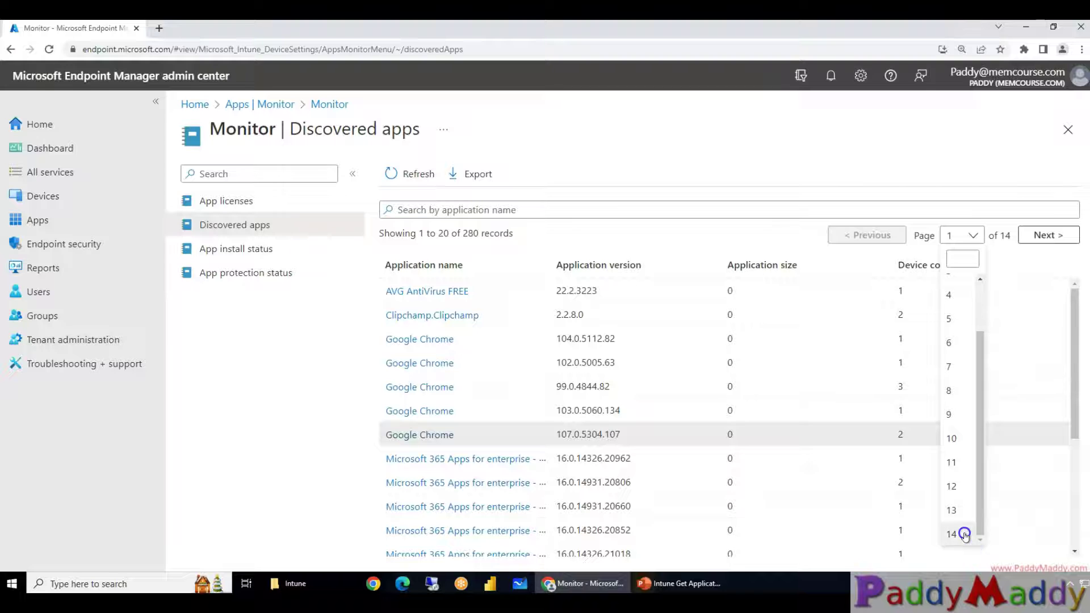
left_click(961, 529)
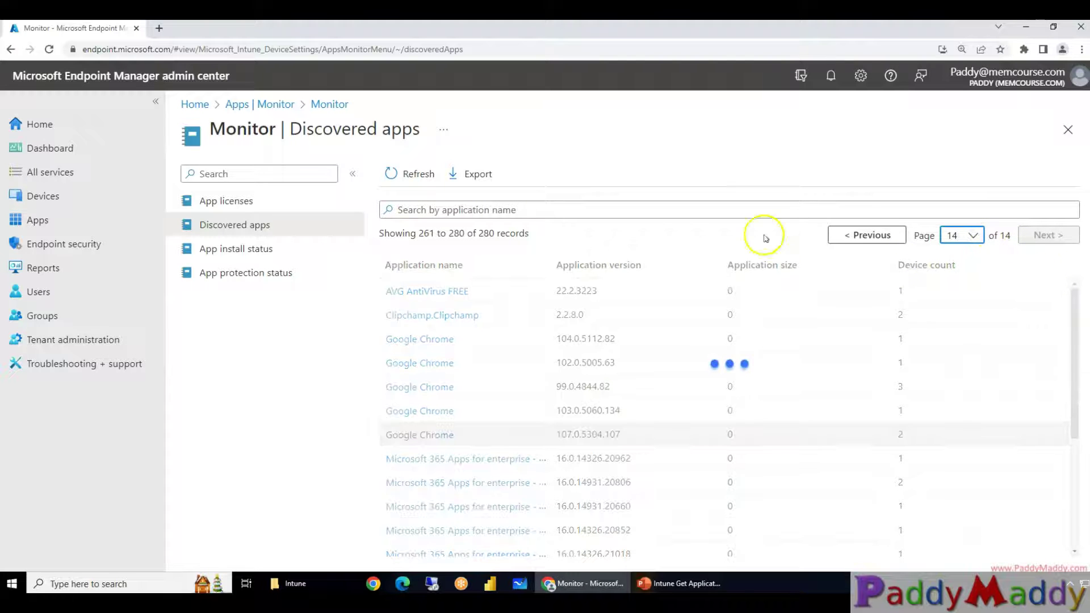
scroll(565, 431, "down", 4)
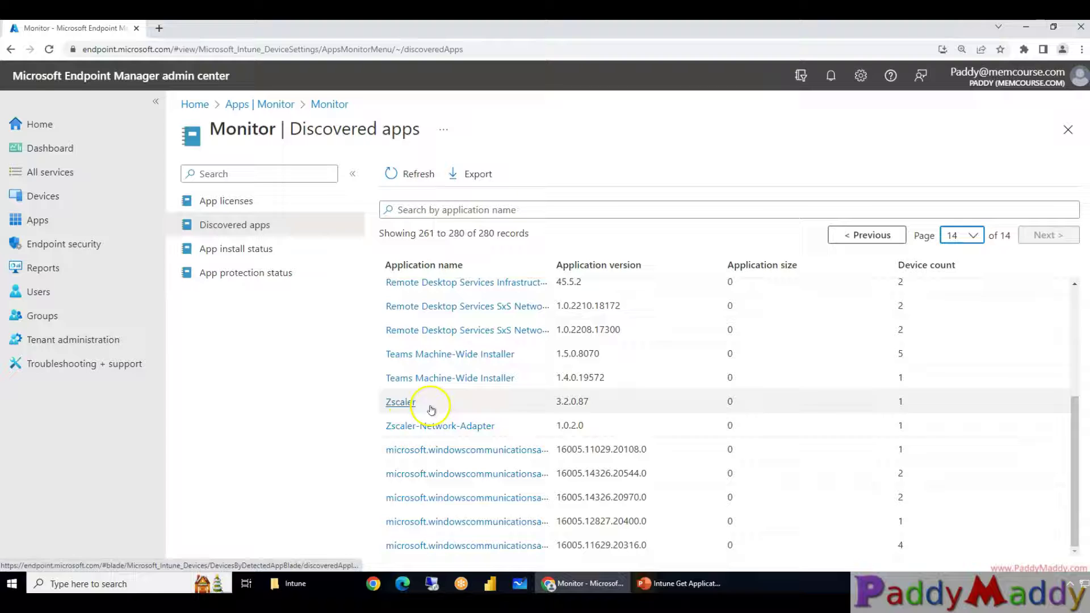
left_click(900, 406)
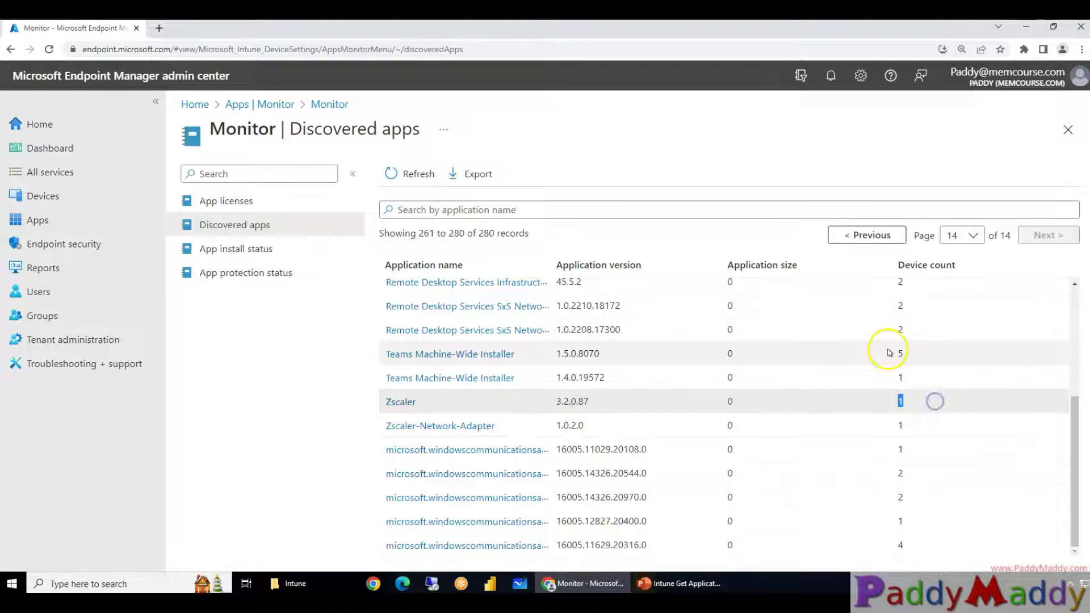
left_click(896, 363)
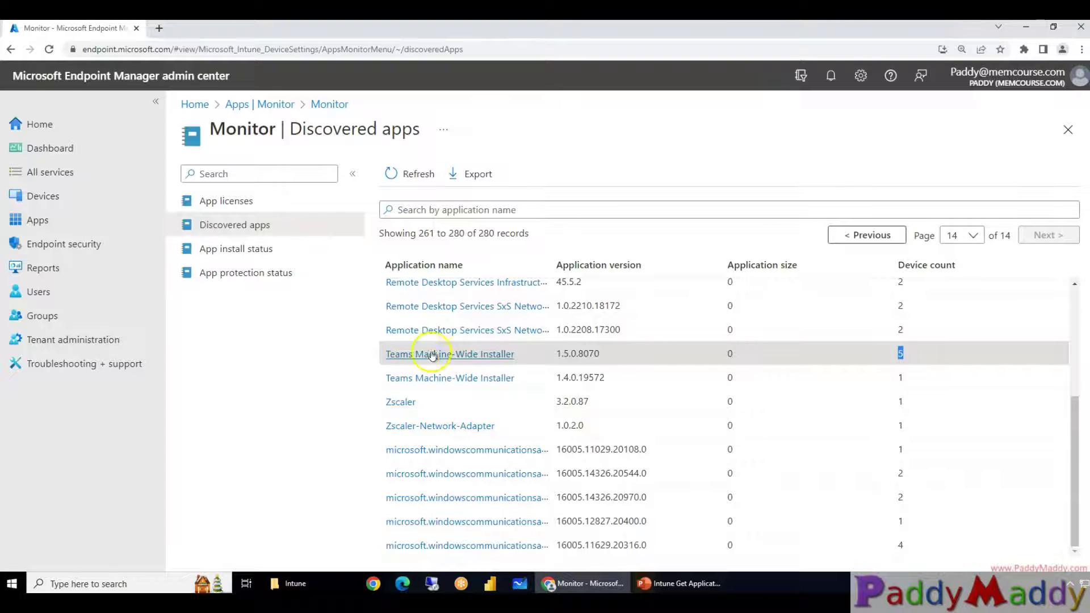
left_click(477, 361)
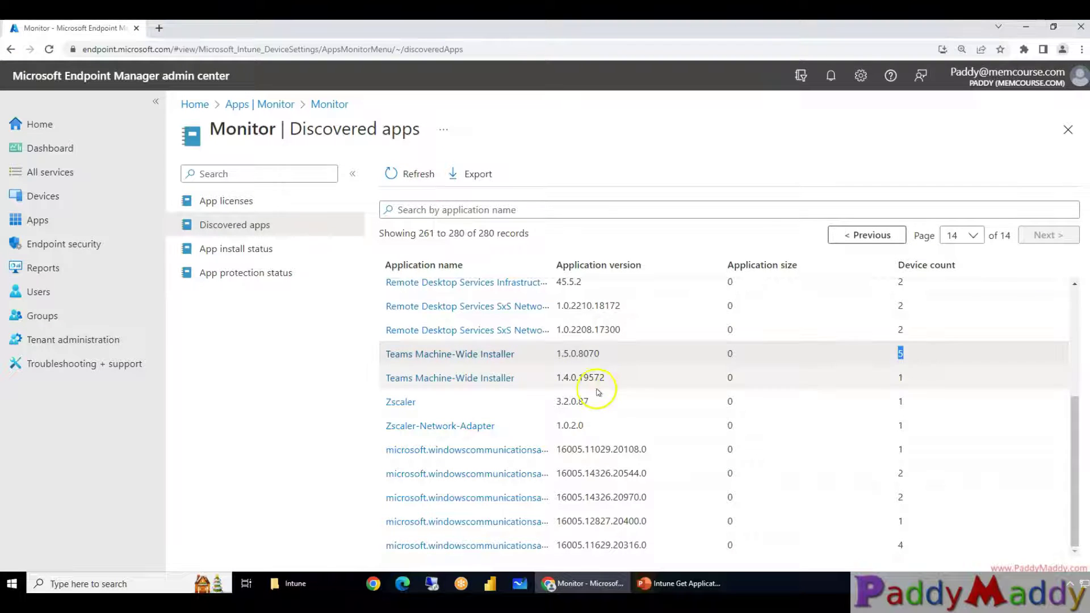
scroll(613, 398, "up", 3)
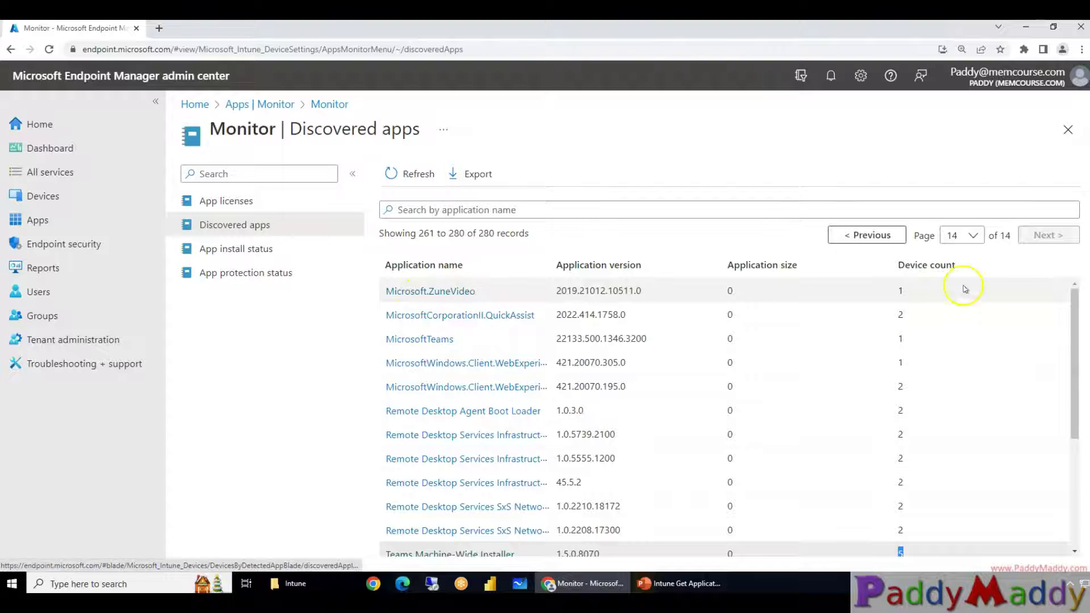
Open Microsoft.ZuneVideo's devices and highlight YT-VM01, Windows and OS version 10.0.22000.434
left_click(457, 297)
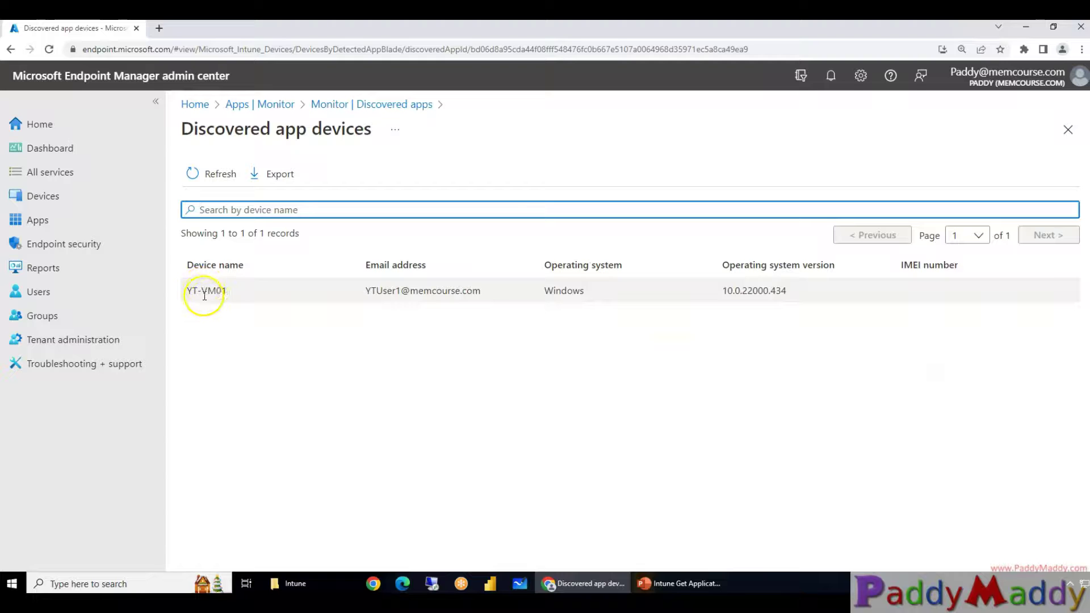
left_click_drag(186, 295, 229, 294)
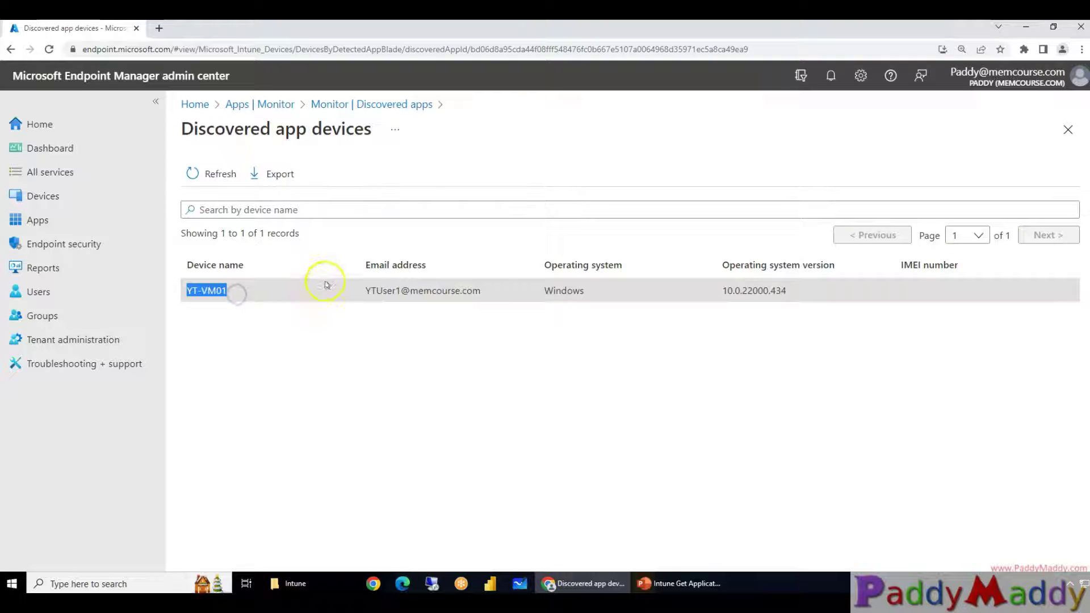
left_click_drag(361, 293, 479, 292)
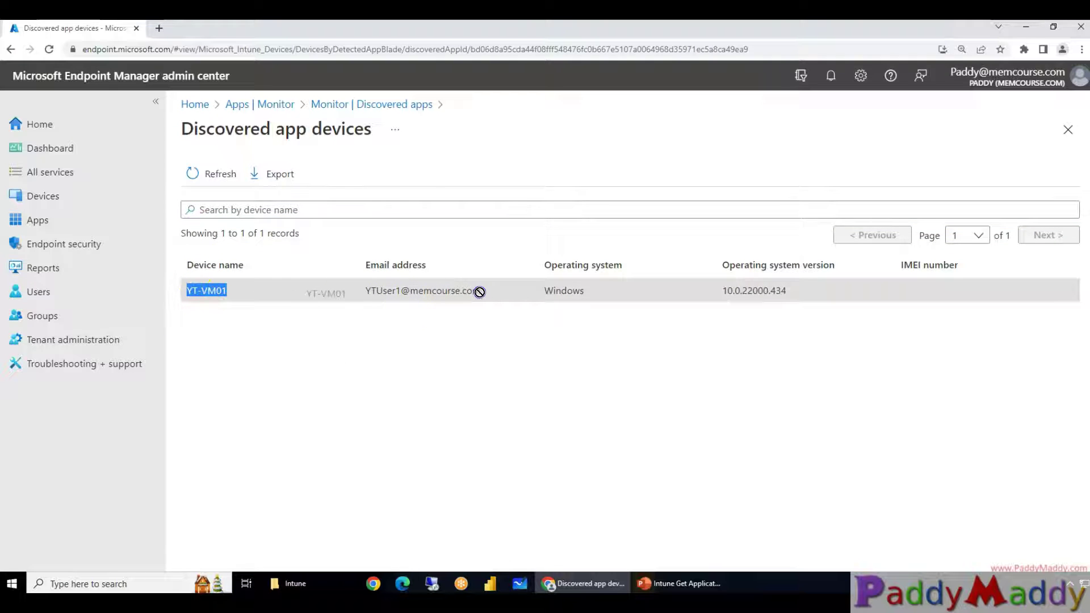
double_click(567, 291)
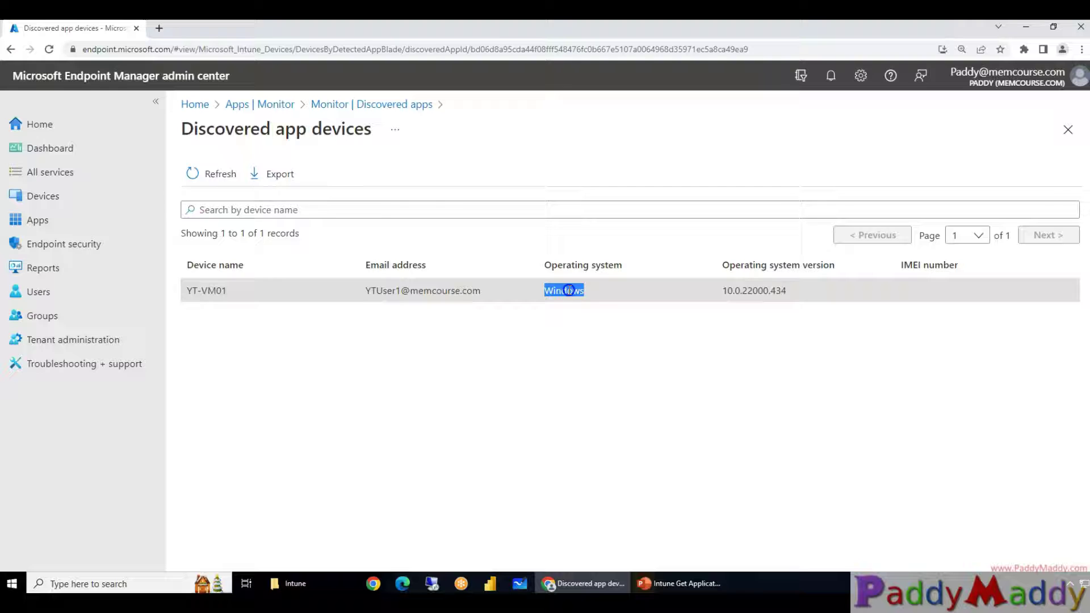
double_click(764, 290)
left_click(812, 419)
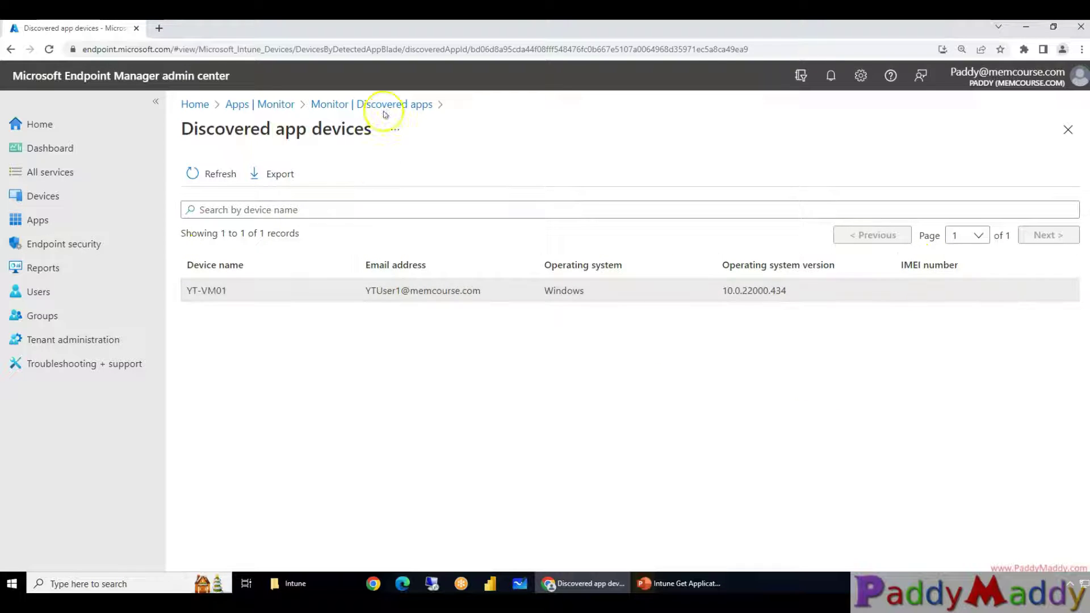
Return to the Discovered apps list and highlight its total of 280 records
left_click(386, 104)
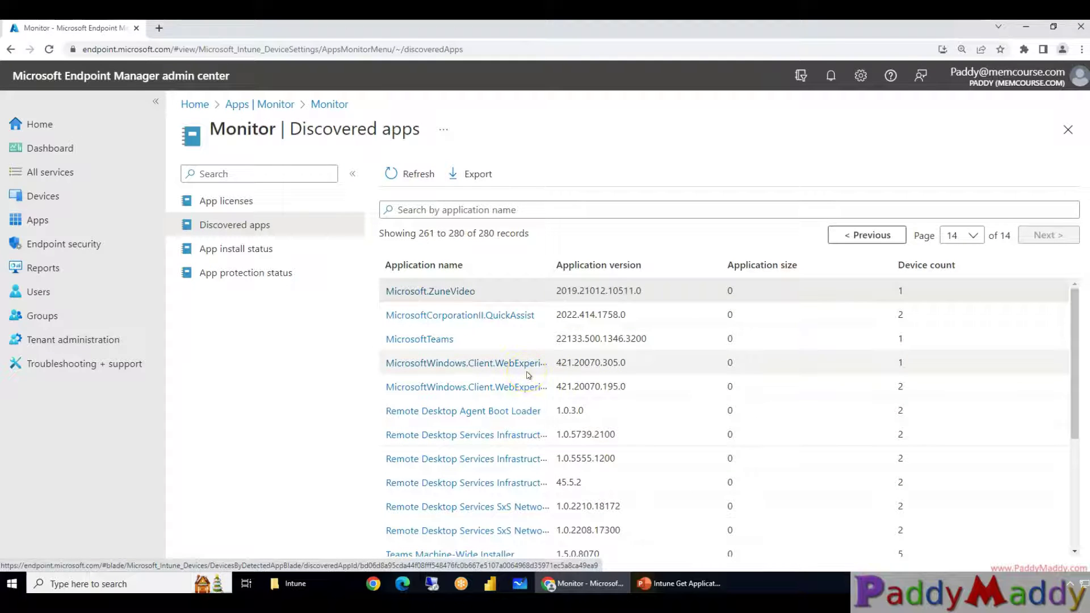
left_click_drag(398, 235, 529, 235)
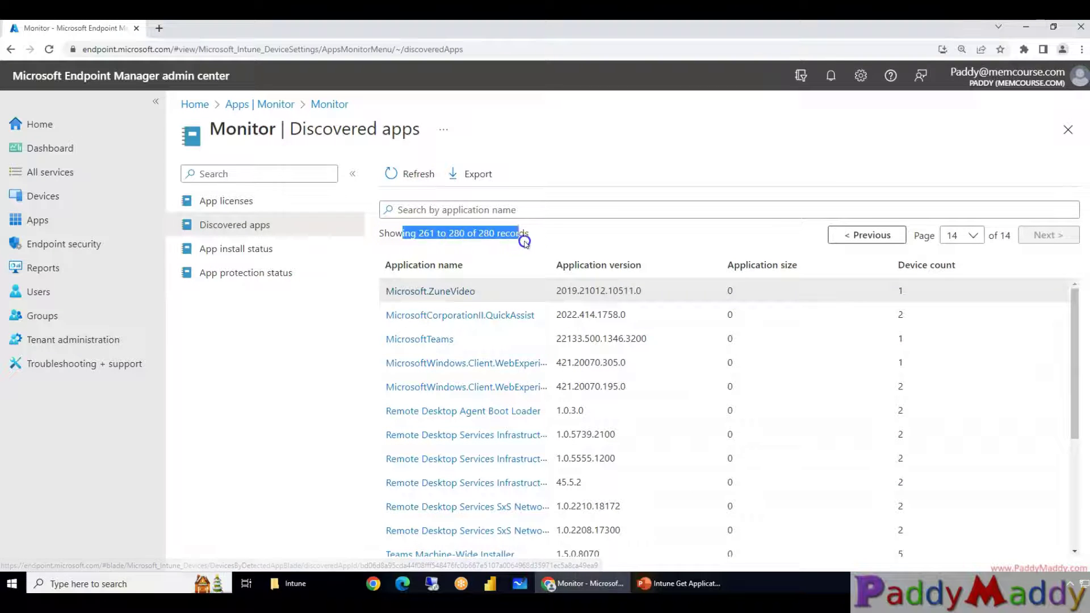
left_click(555, 239)
Export the discovered apps aggregate data set to CSV
left_click(476, 176)
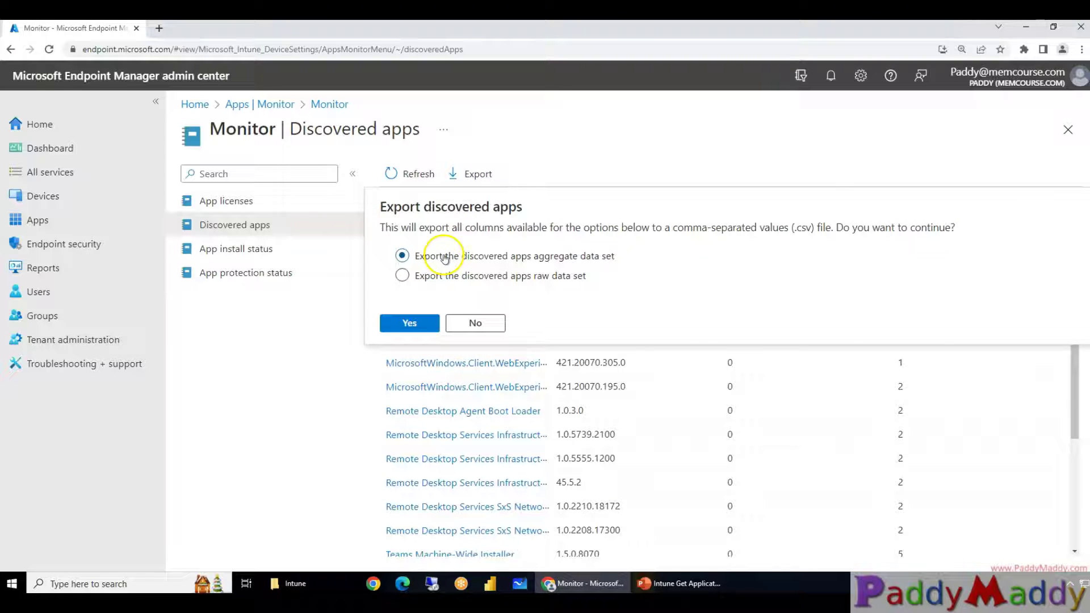
left_click(588, 276)
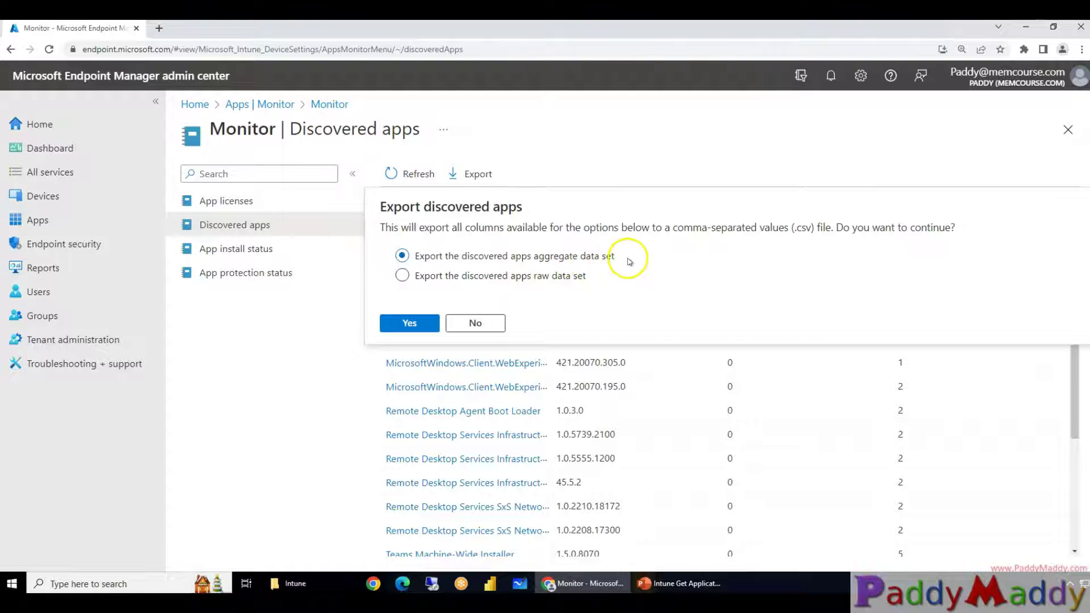
left_click(410, 325)
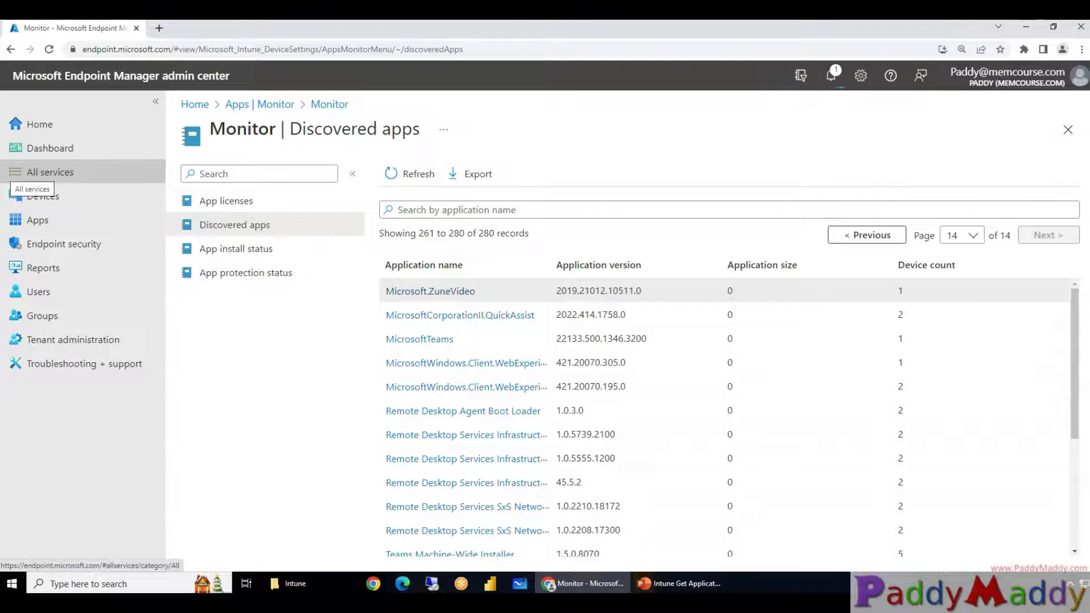
Show the DetectedAppsAggregate zip in its folder, extract it with 7-Zip, and open the extracted folder
left_click(126, 555)
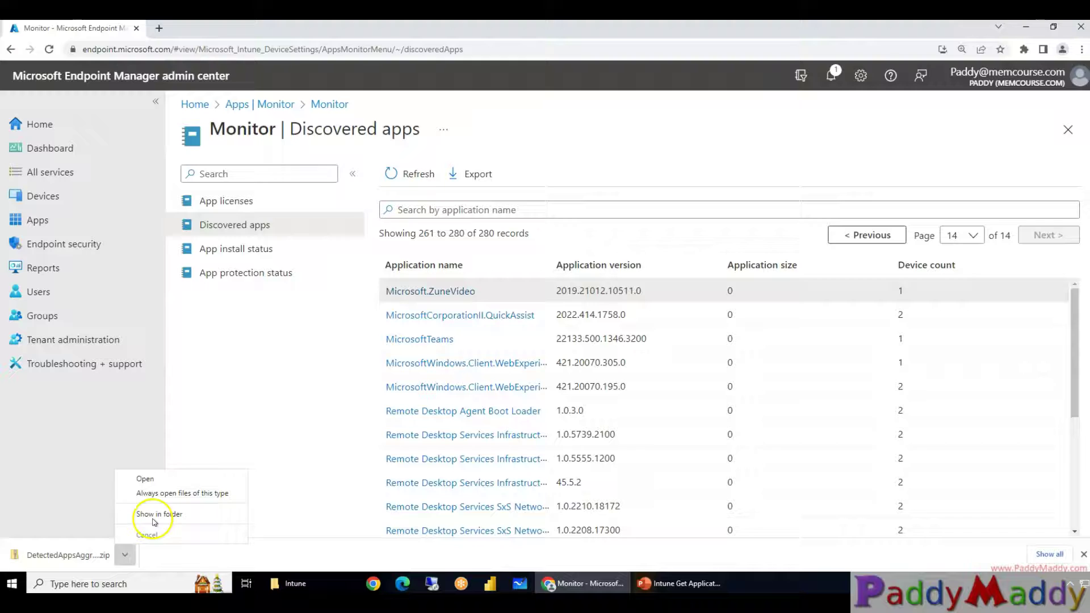
left_click(153, 517)
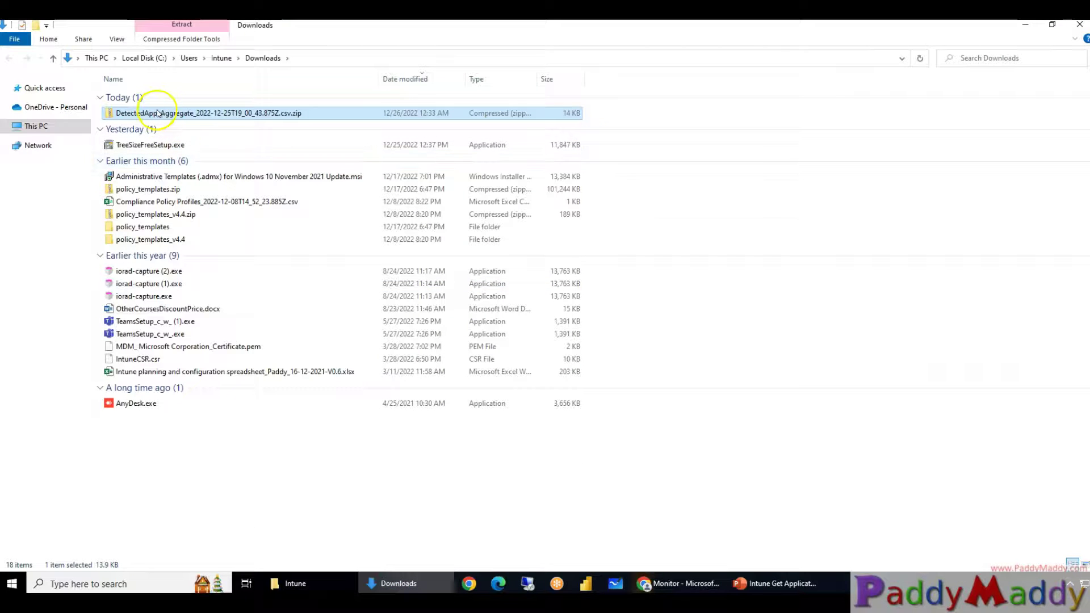
right_click(161, 113)
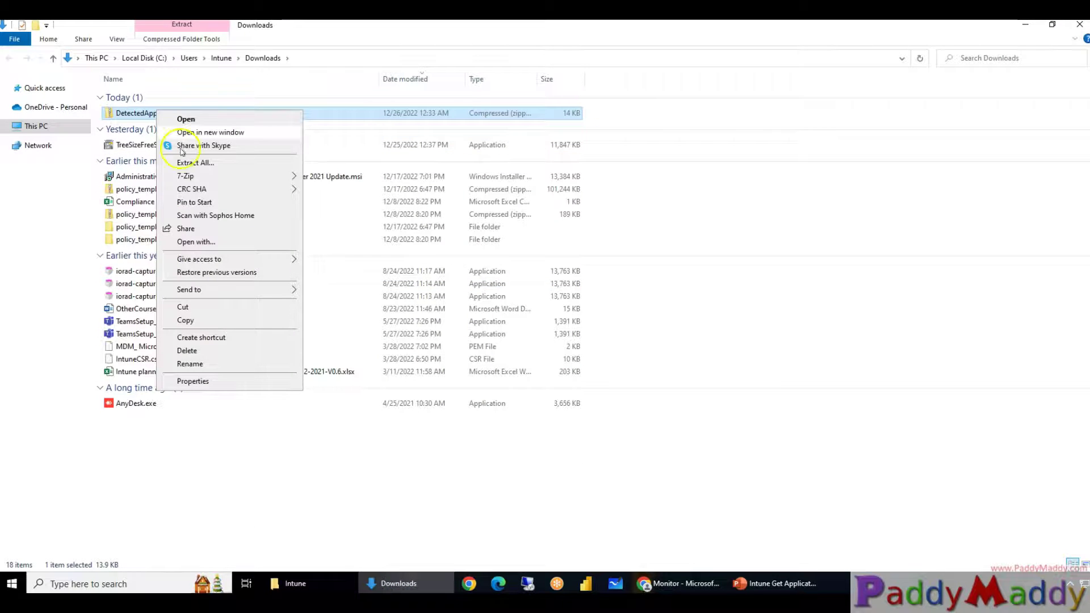
left_click(211, 175)
left_click(370, 230)
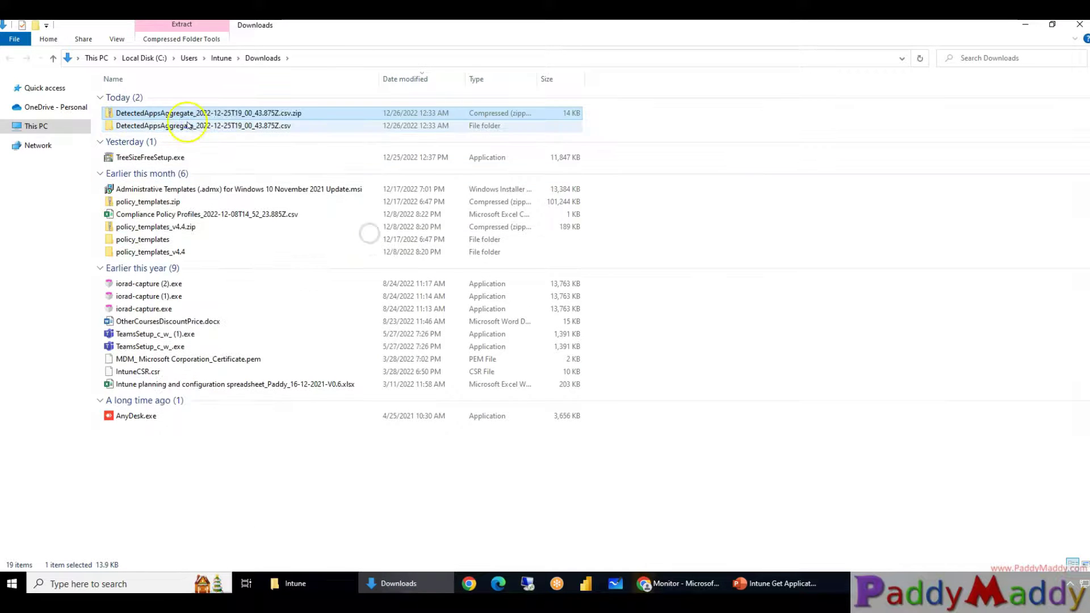
double_click(185, 123)
left_click(178, 100)
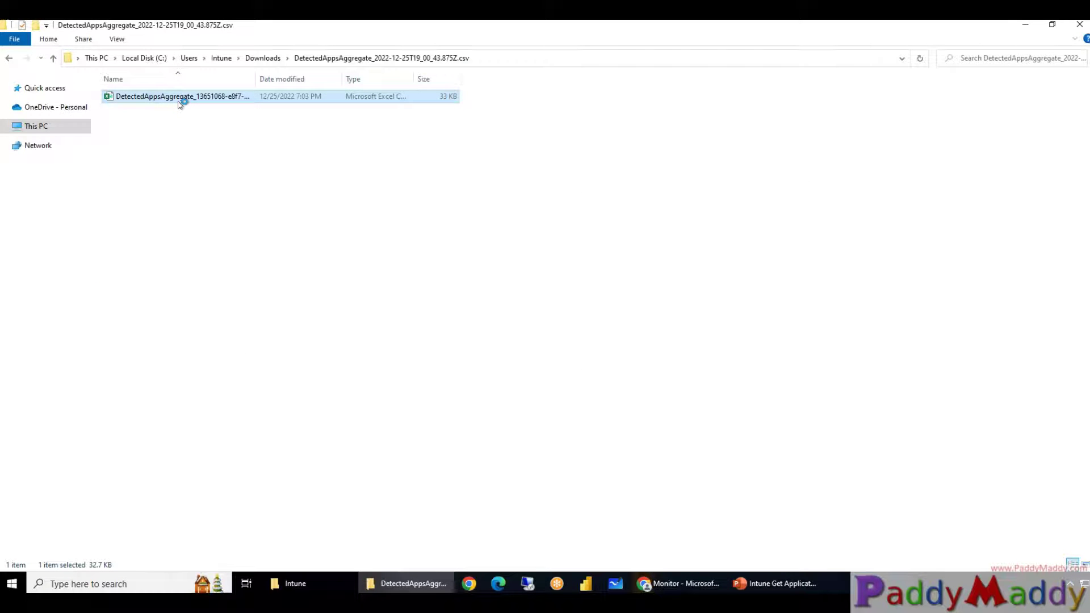
Open the DetectedAppsAggregate CSV in Excel and autofit every column width
double_click(179, 96)
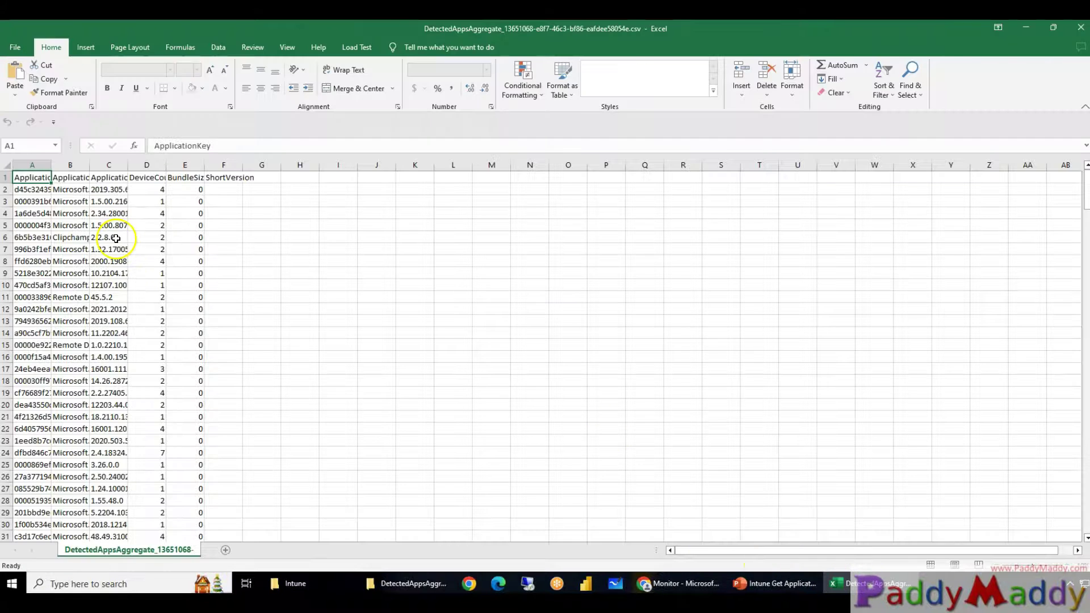
left_click(8, 181)
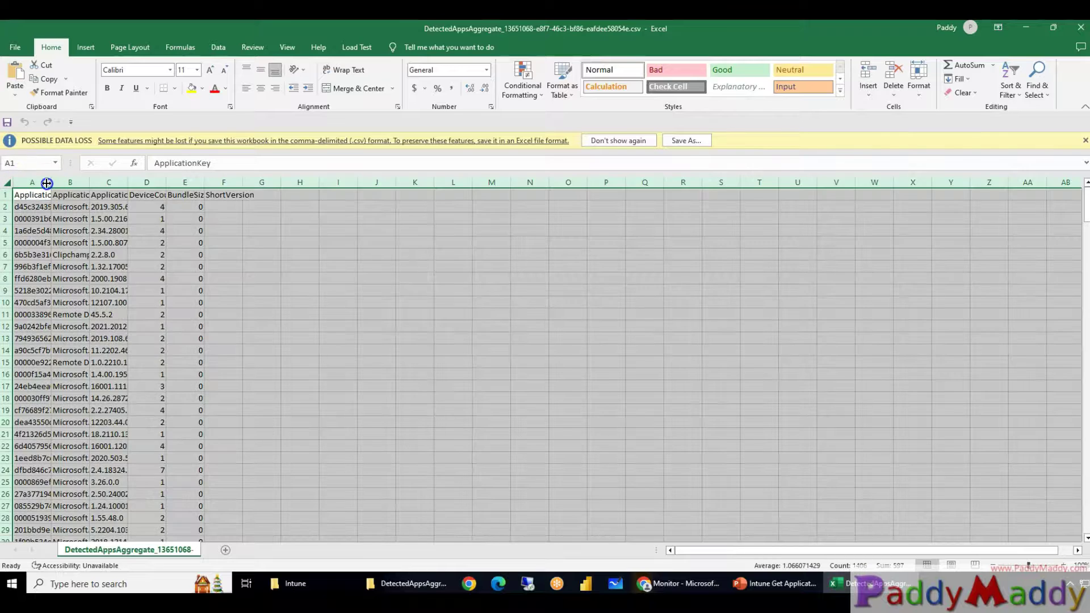
double_click(51, 181)
left_click(430, 314)
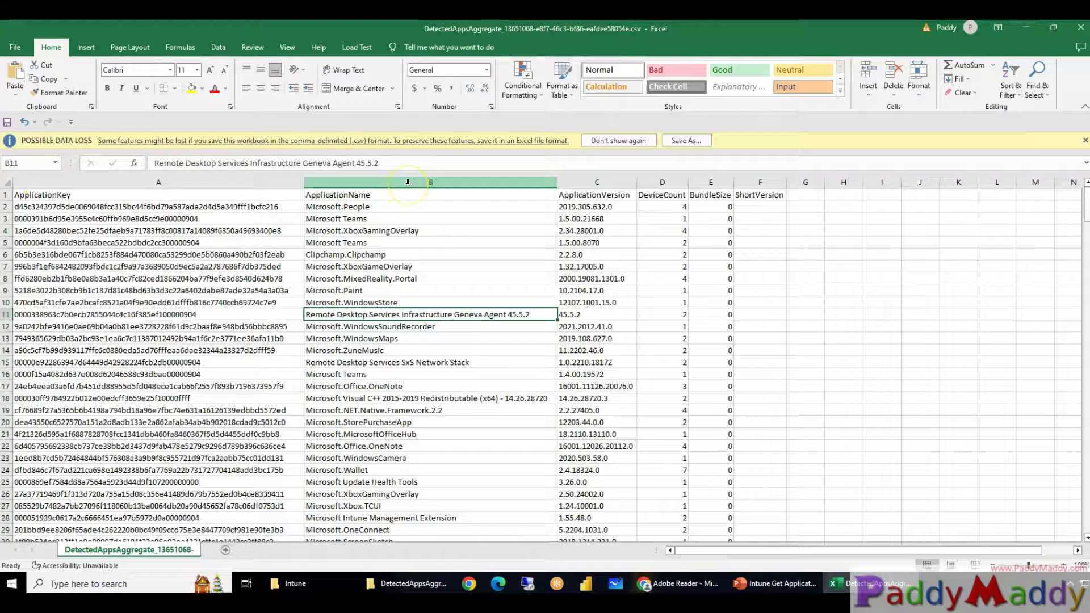
Inspect the ApplicationName, ApplicationVersion and DeviceCount columns, then return to the browser
left_click(408, 182)
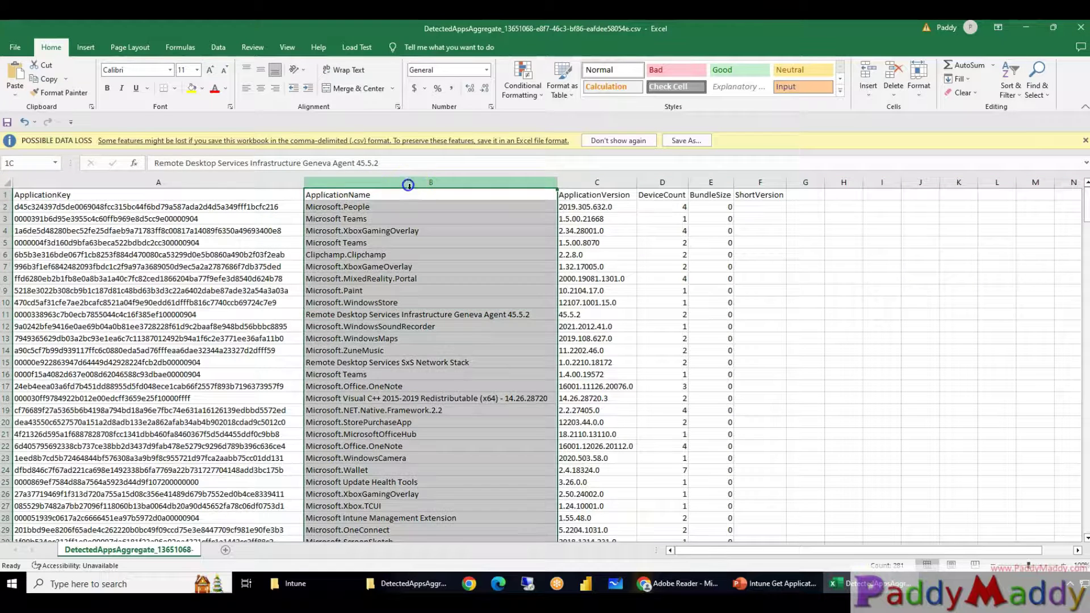
left_click(605, 181)
left_click(667, 183)
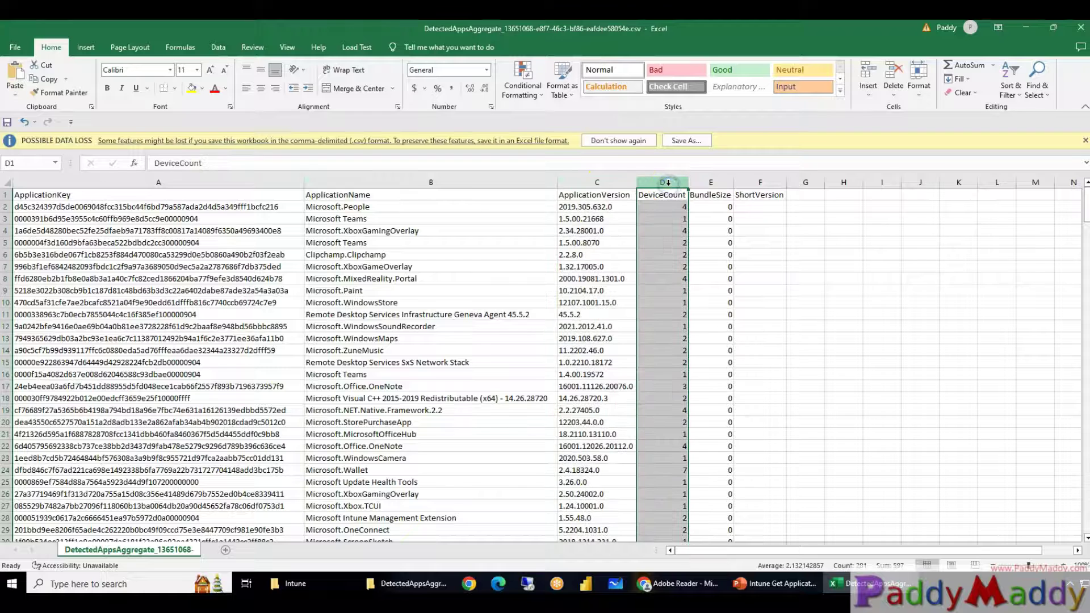
left_click(370, 208)
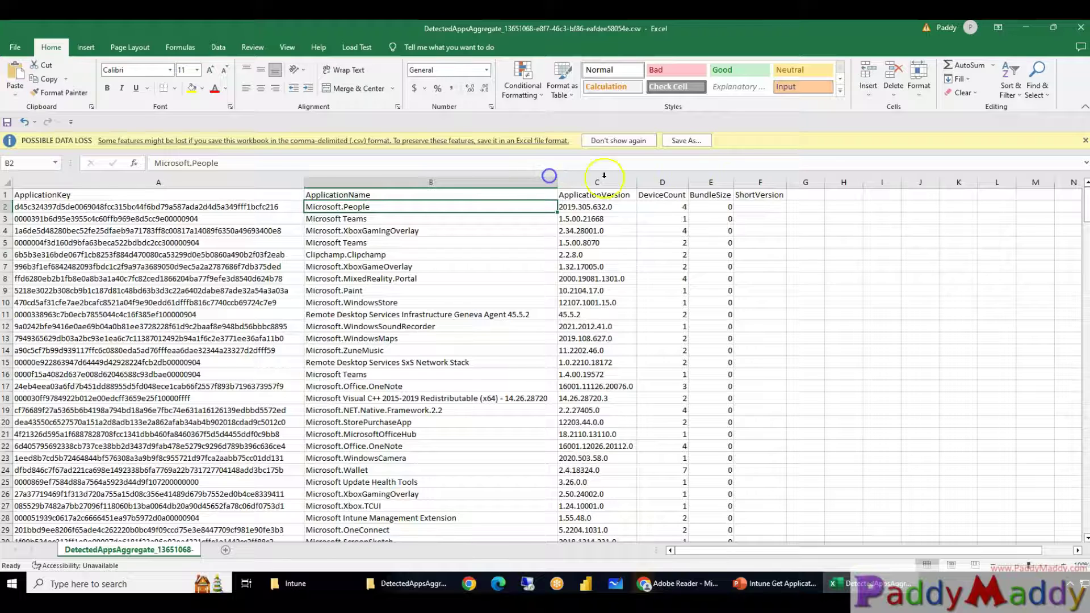
left_click_drag(716, 180, 464, 386)
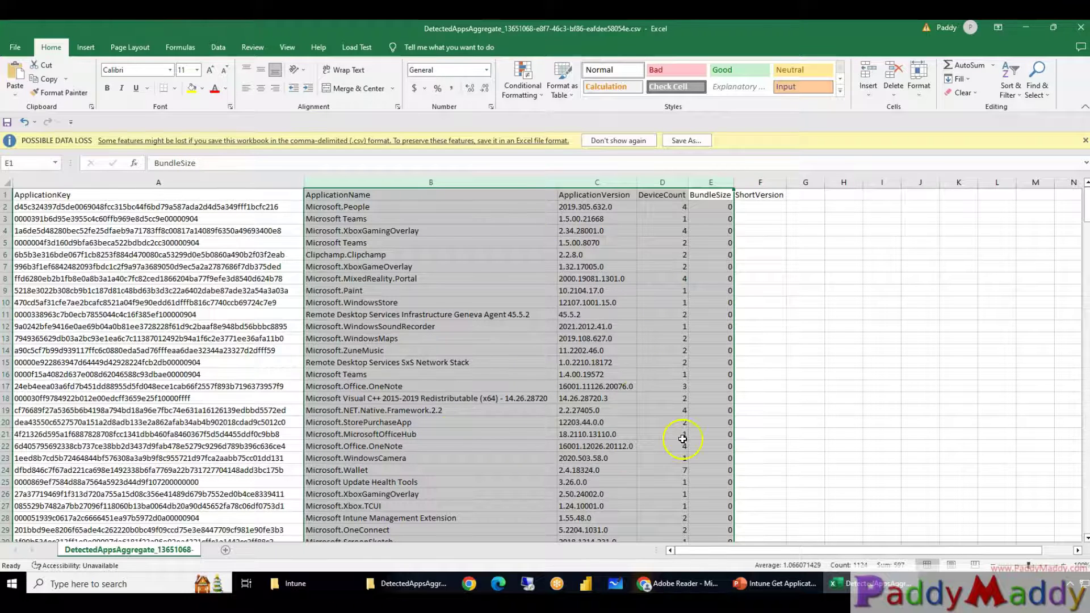
left_click(685, 584)
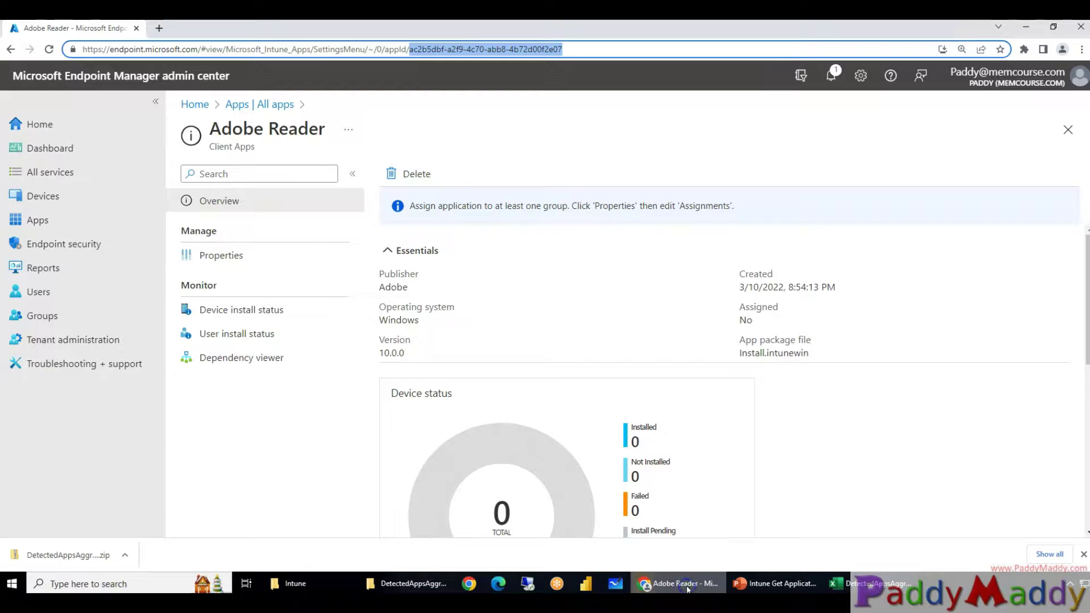
Navigate Home > Devices > Windows > YT-VM01 to view its discovered apps, then return to Windows devices
left_click(39, 123)
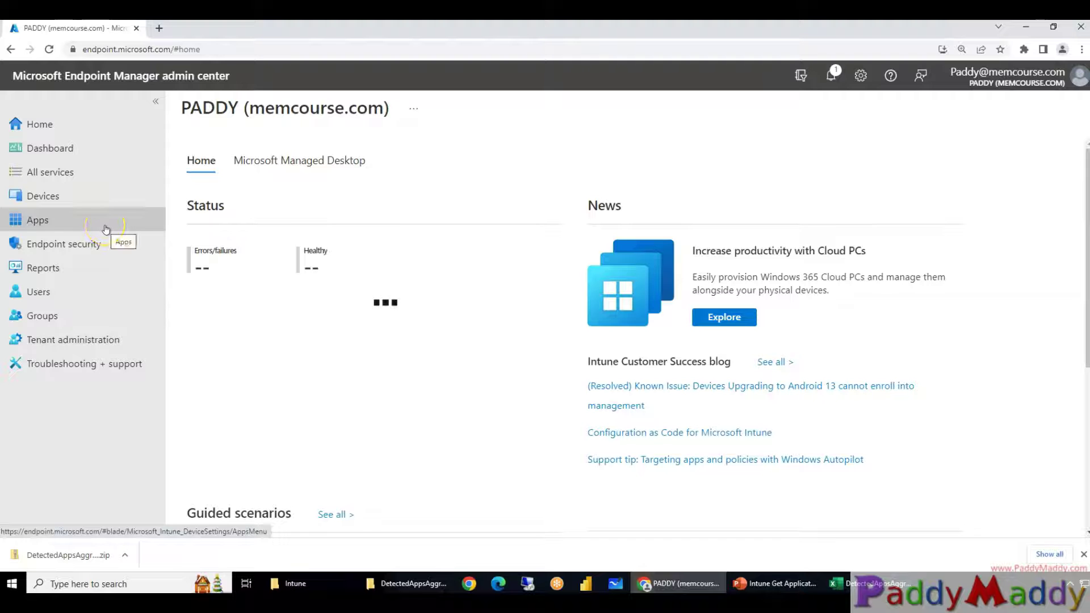
left_click(69, 192)
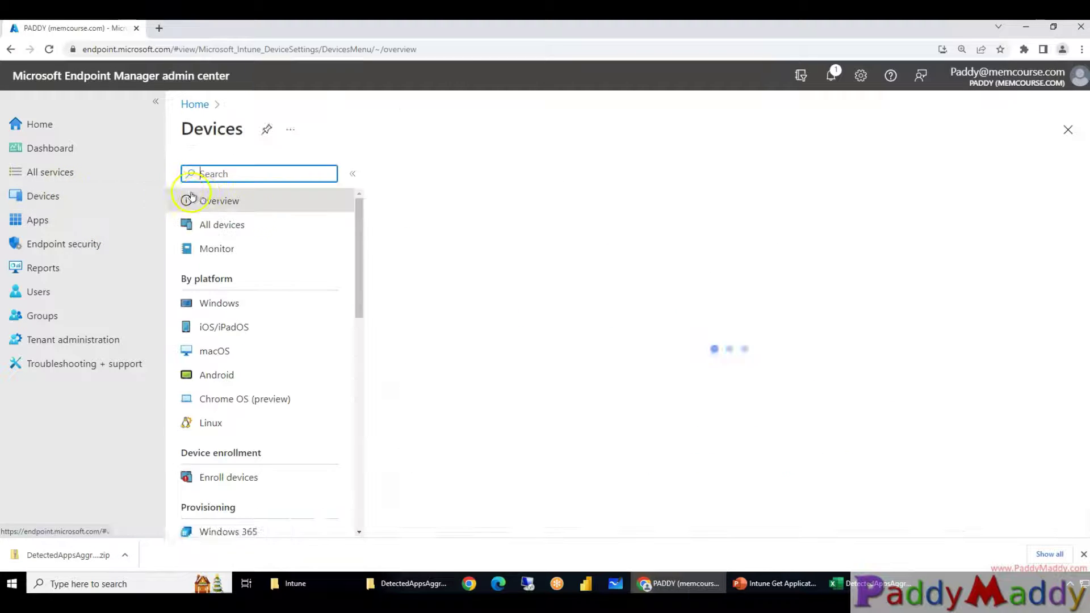
left_click(226, 302)
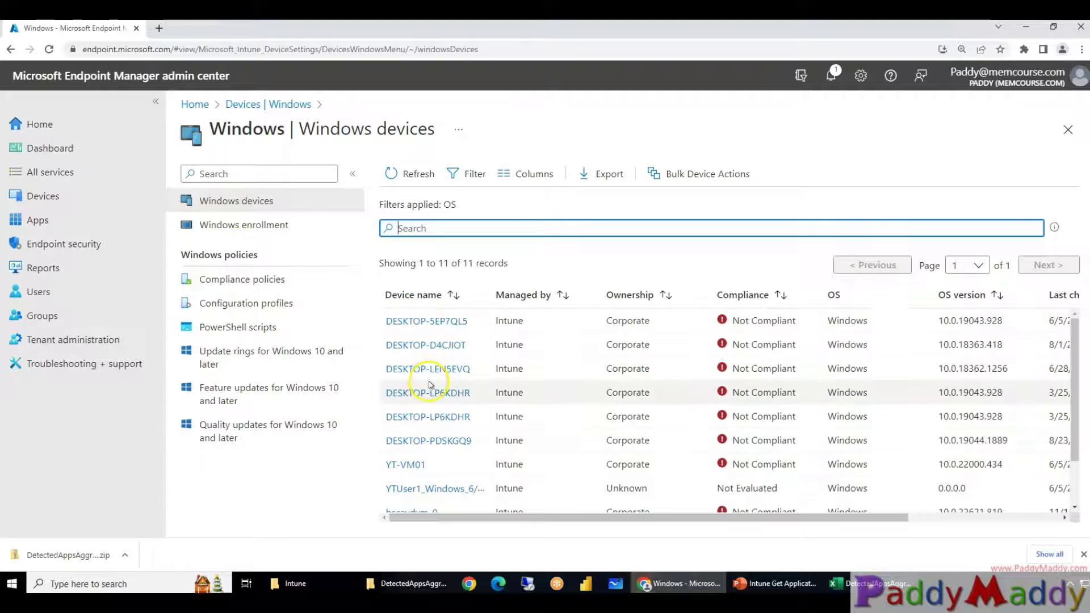
left_click(405, 464)
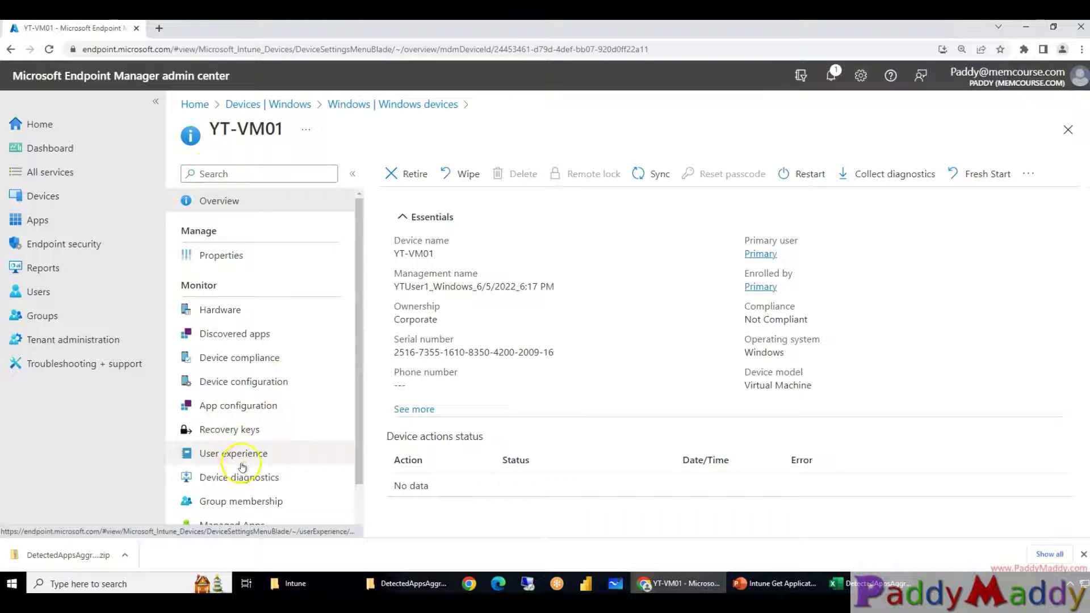
left_click(233, 334)
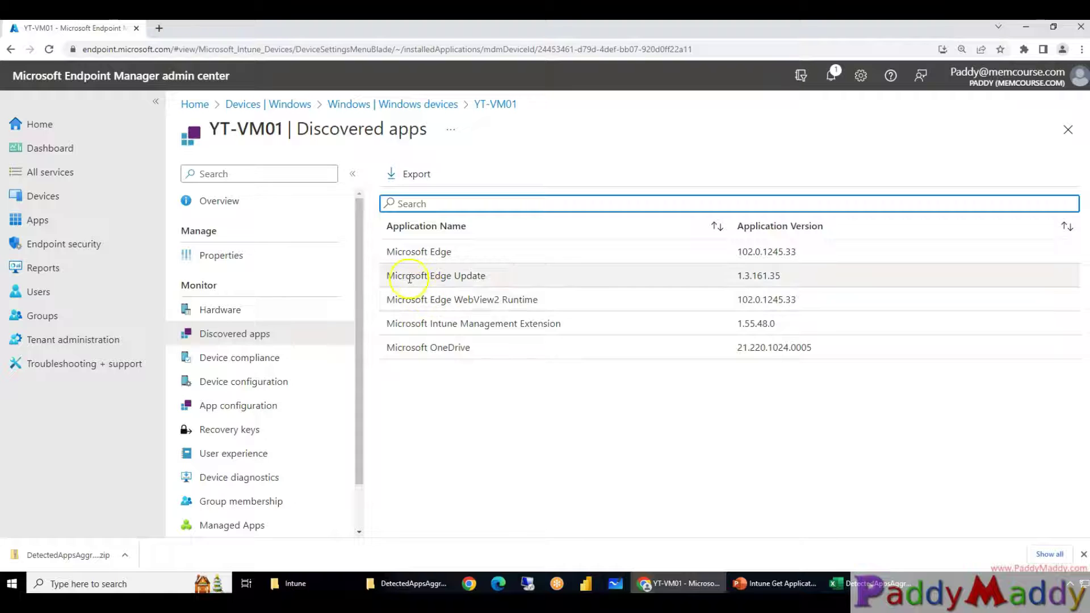
left_click(396, 105)
Open DESKTOP-D4CJIOT's Discovered apps list and export it as a CSV download
left_click(446, 339)
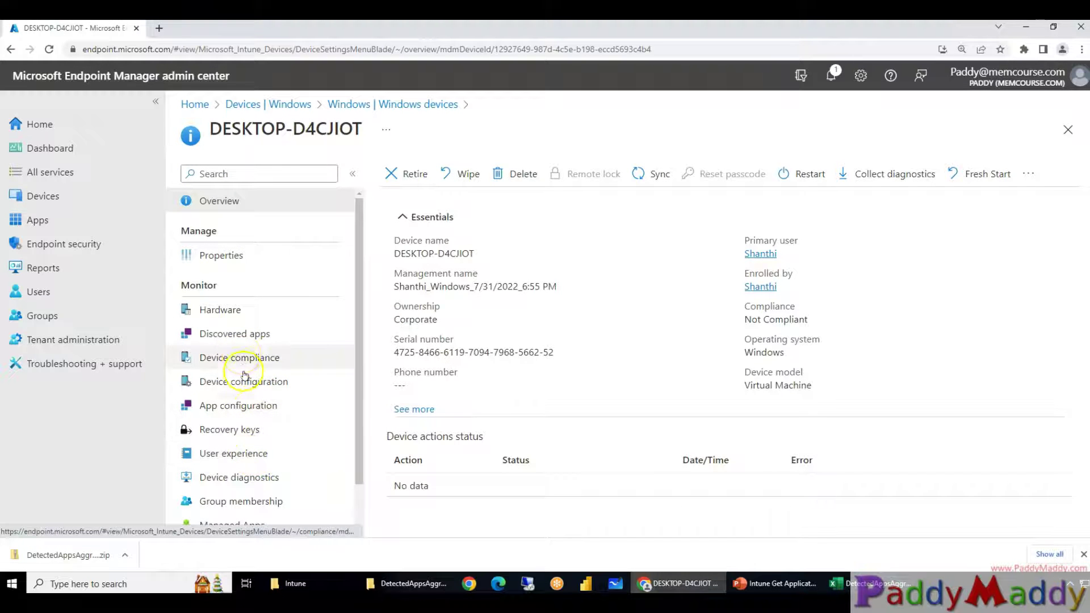
left_click(242, 335)
scroll(720, 374, "down", 15)
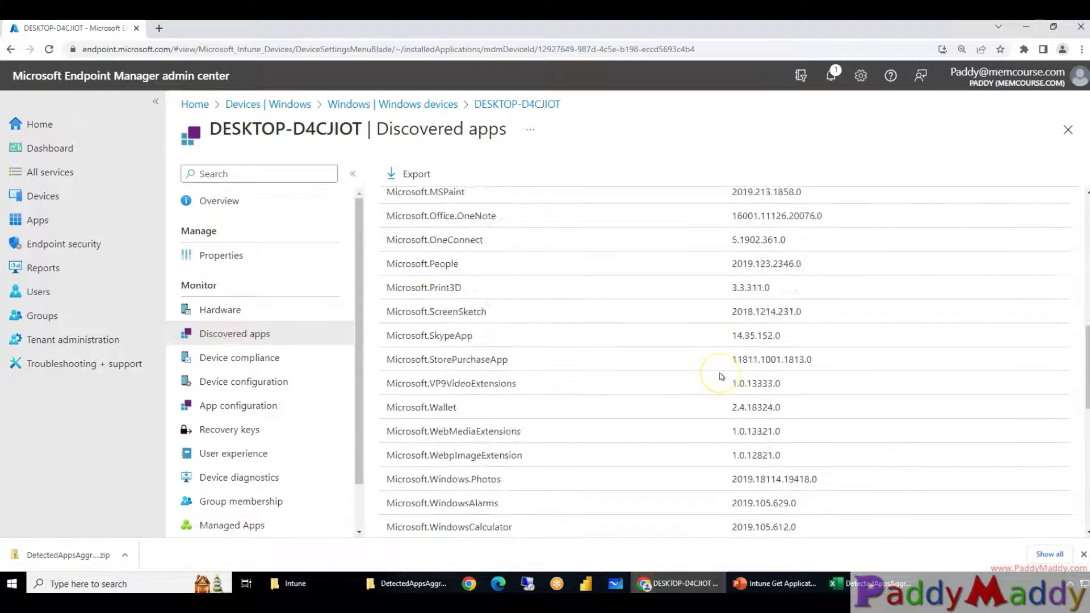
left_click(451, 421)
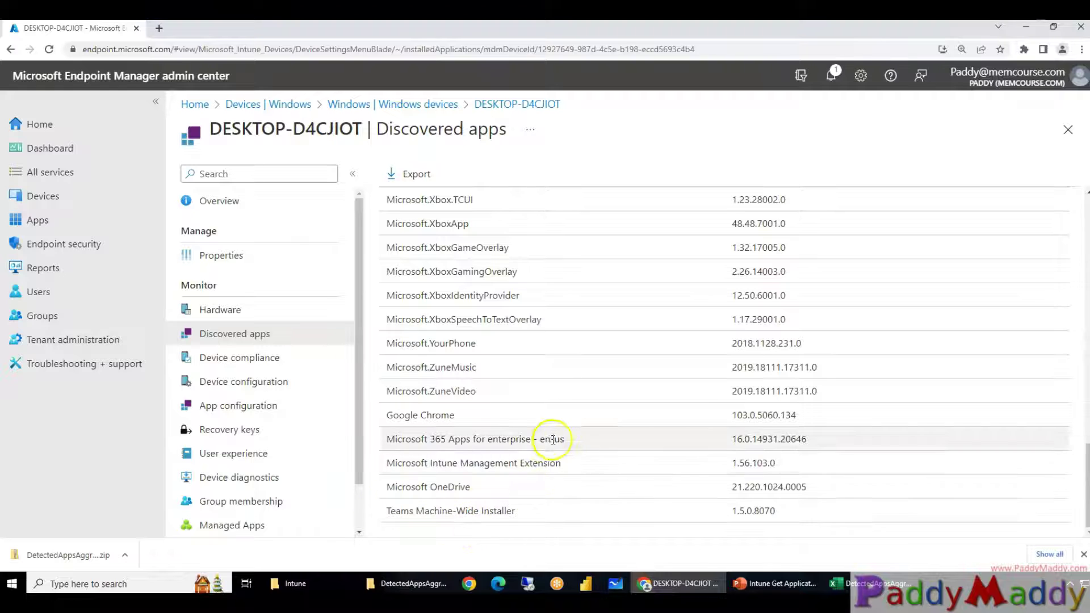
scroll(518, 414, "up", 15)
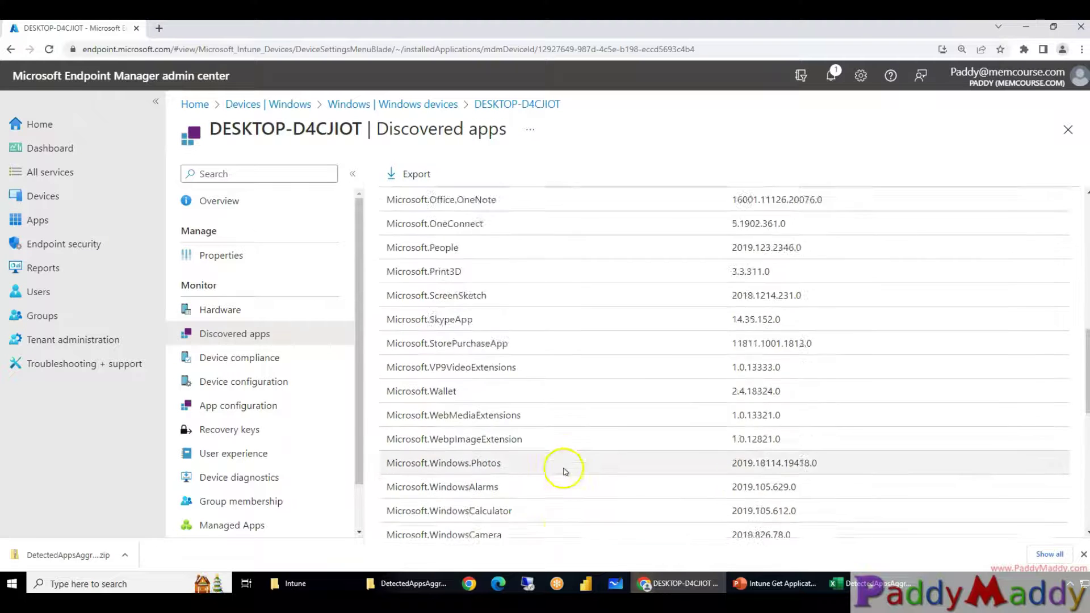
scroll(568, 447, "up", 4)
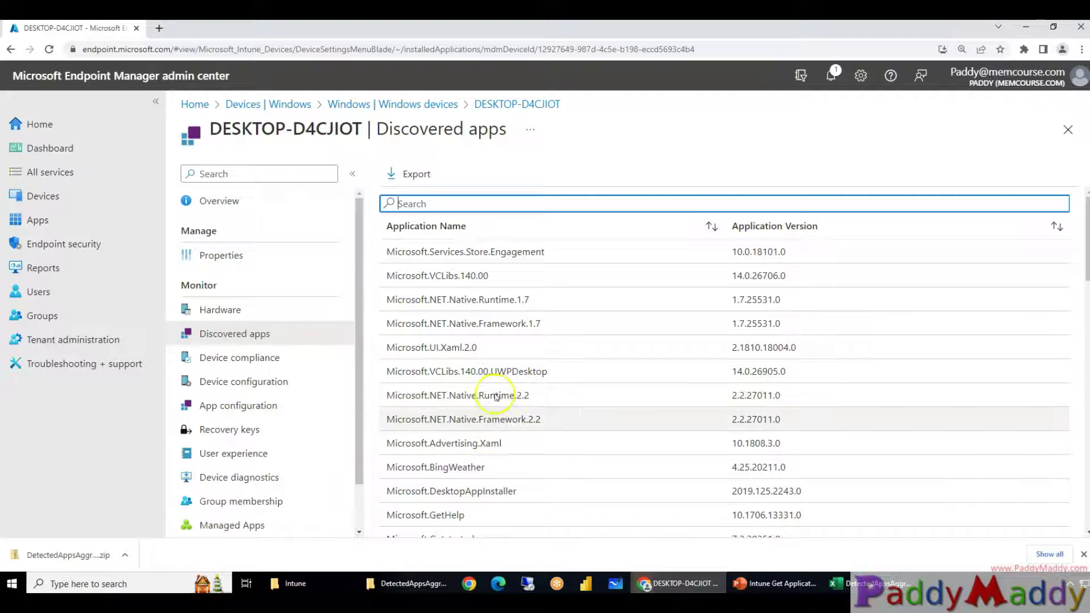
left_click(406, 181)
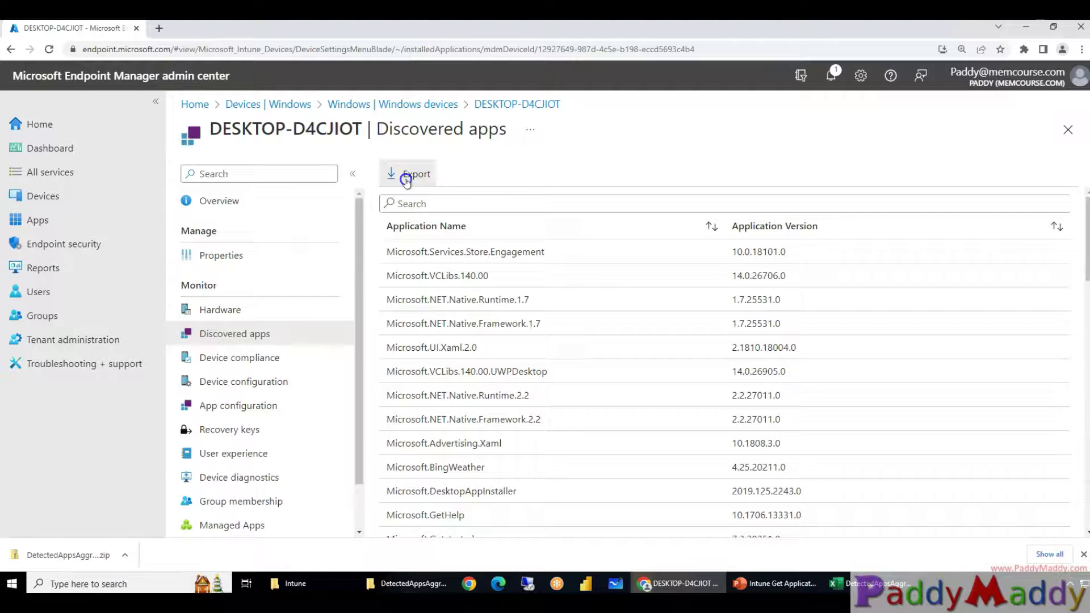
left_click(417, 253)
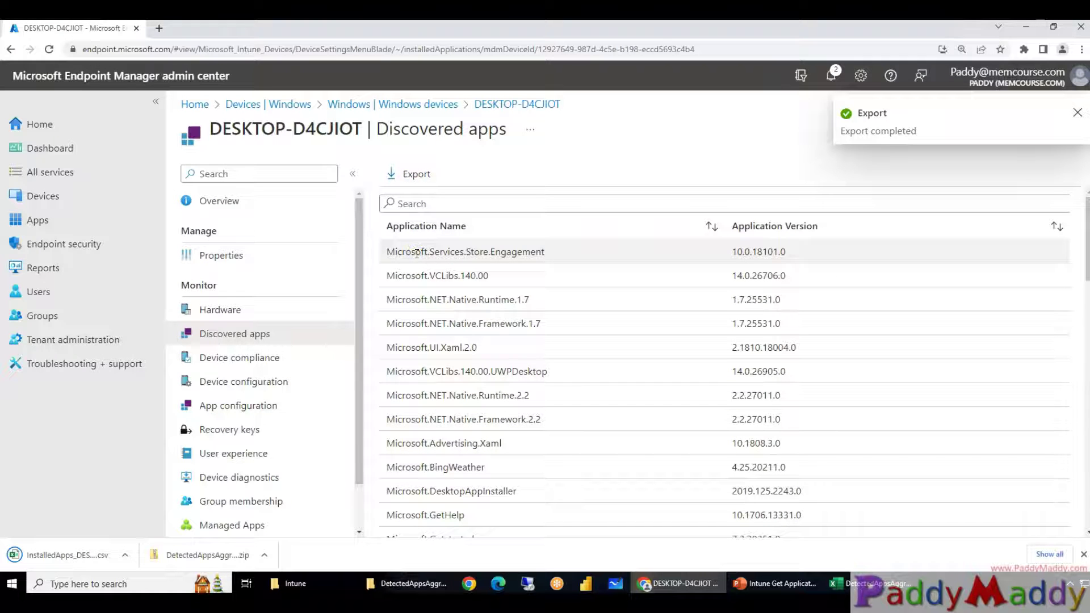
Open the InstalledApps CSV in Excel and check the first application's version value
left_click(54, 565)
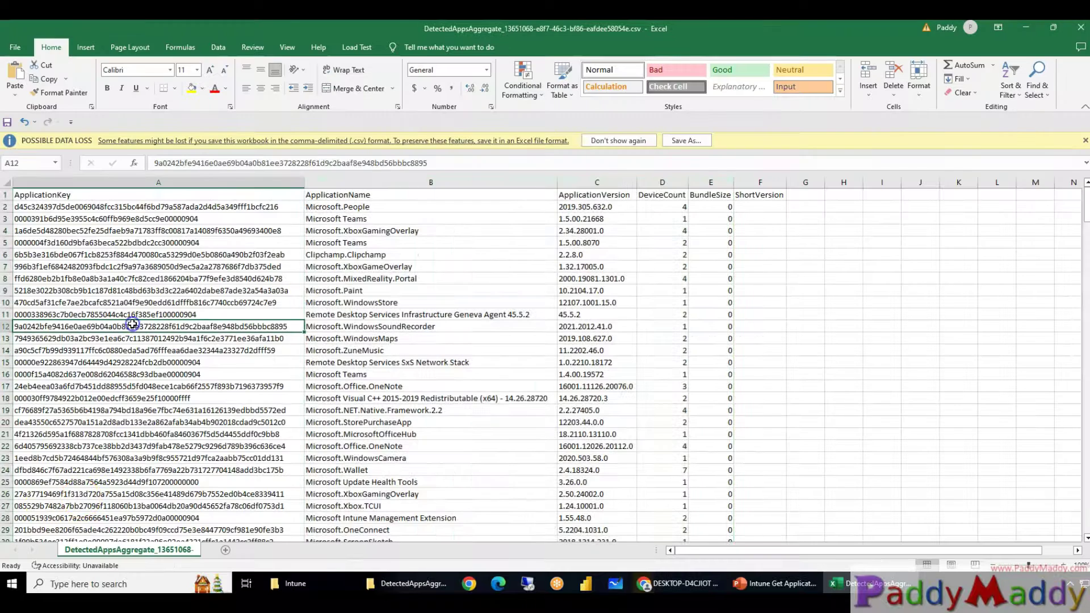
left_click(8, 182)
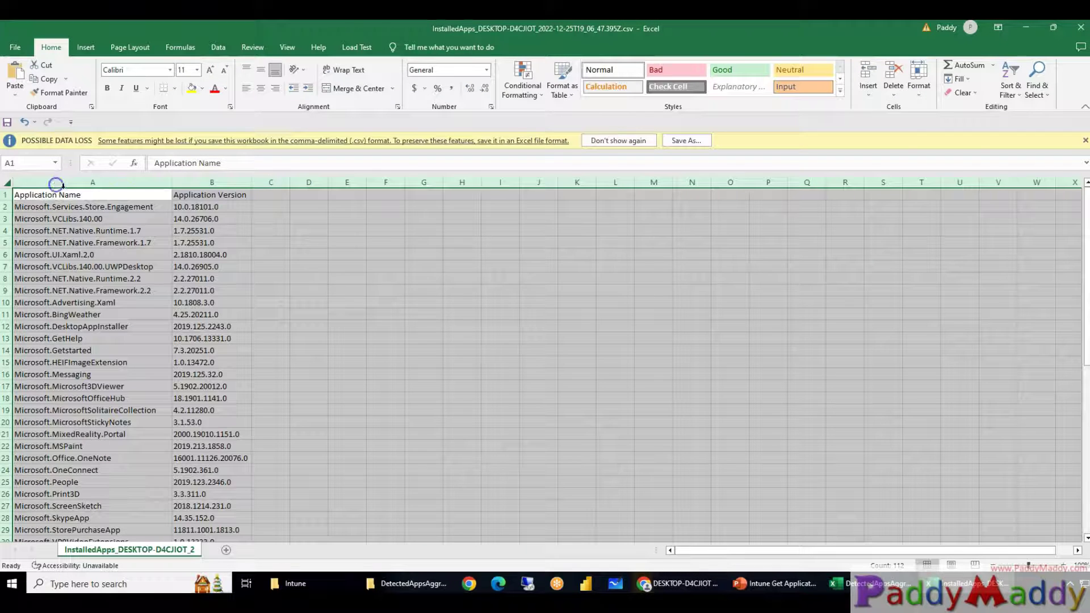
left_click(97, 207)
left_click(224, 208)
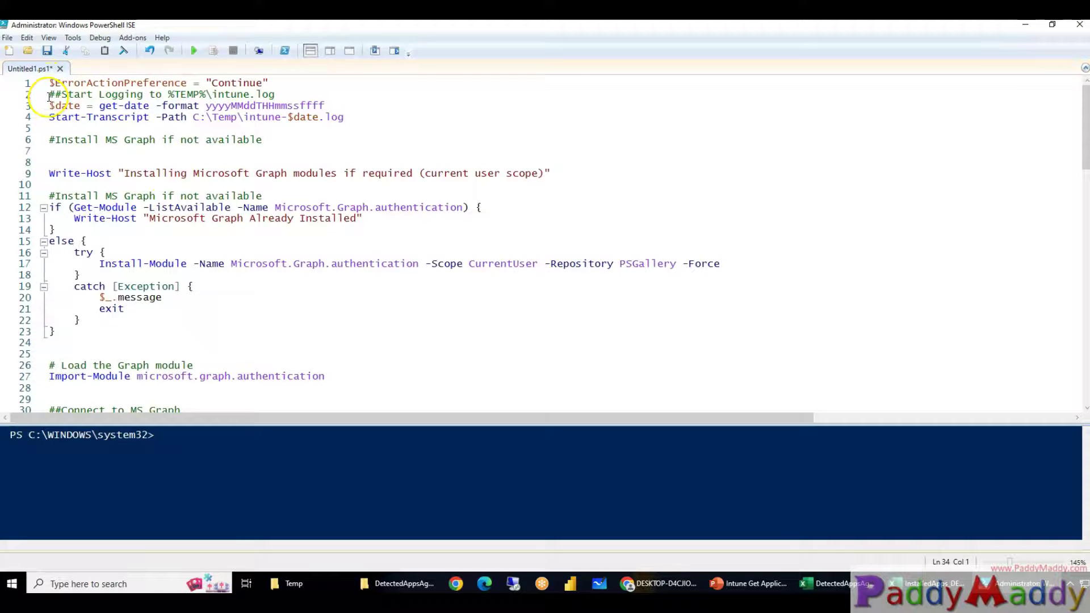
Select and annotate the logging setup on lines 1–4 of the script
left_click(51, 83)
left_click(408, 127, "shift")
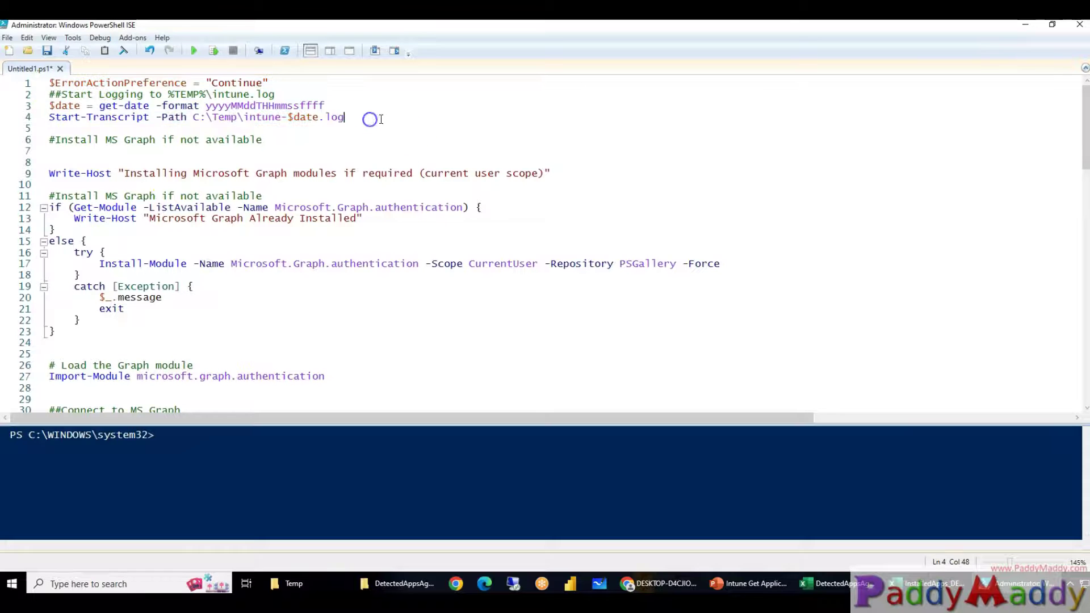
left_click_drag(370, 116, 50, 82)
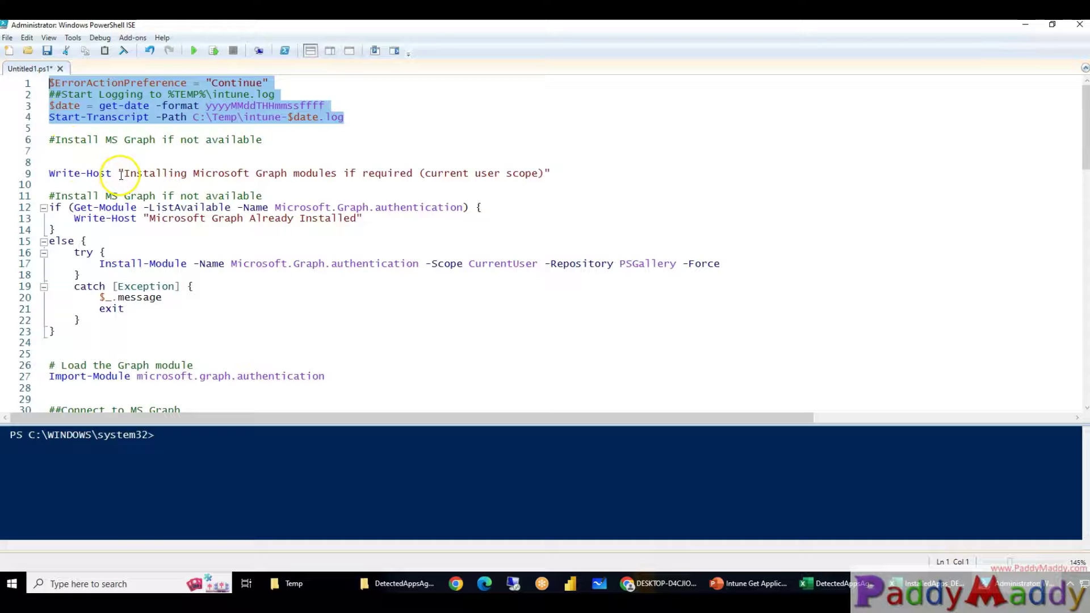
mouse_move(359, 100)
left_mouse_down()
mouse_move(377, 118)
mouse_move(467, 80)
left_mouse_up()
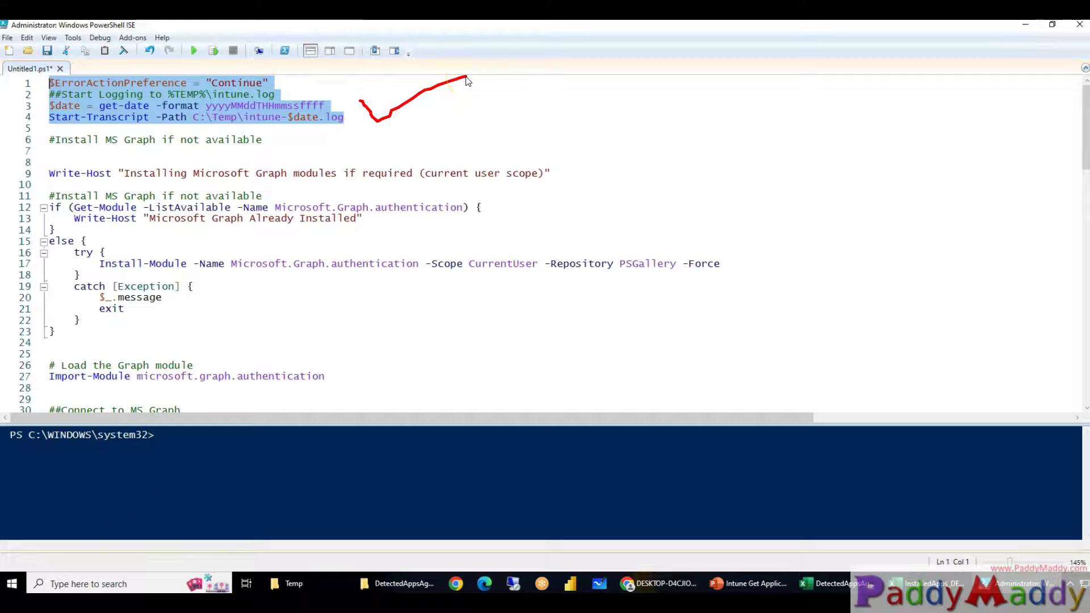
left_click(118, 173)
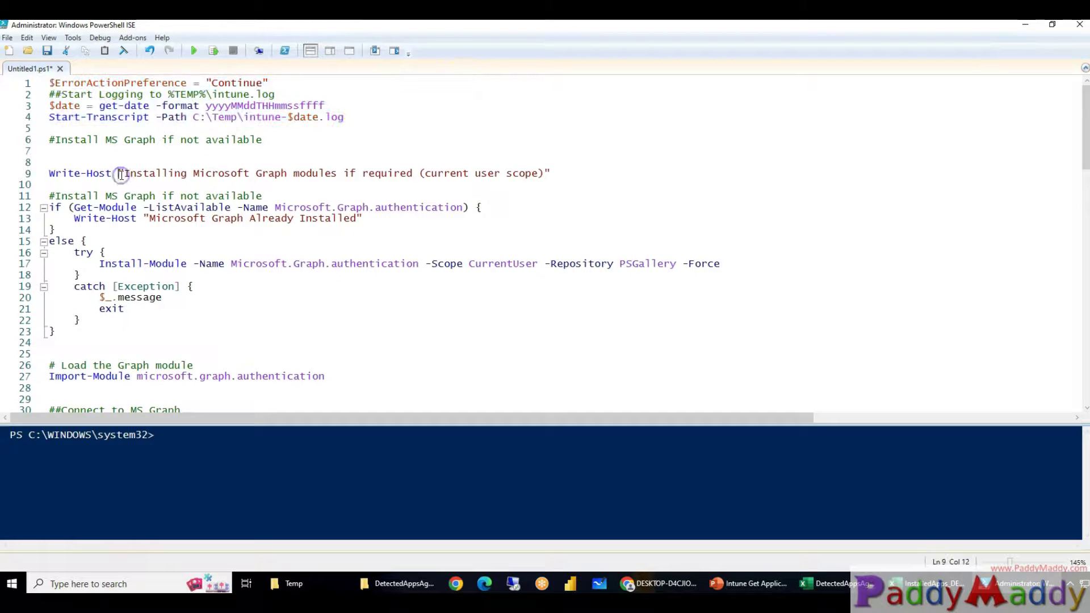
Highlight the Microsoft Graph install block, including its current-user scope, and the following blocks
left_click_drag(53, 174, 575, 172)
left_click_drag(425, 174, 547, 174)
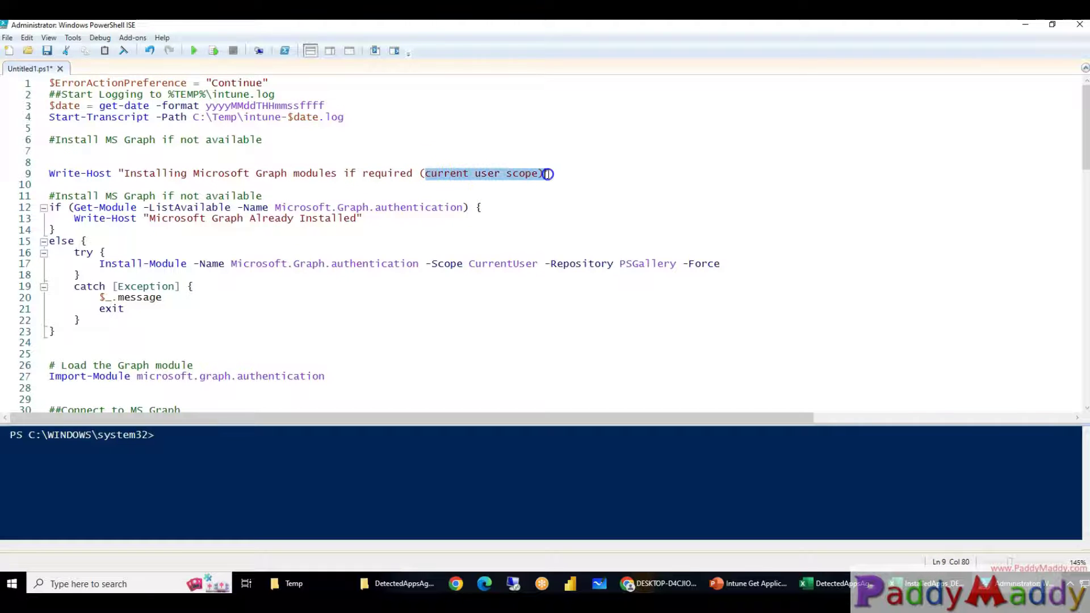
scroll(116, 255, "down", 3)
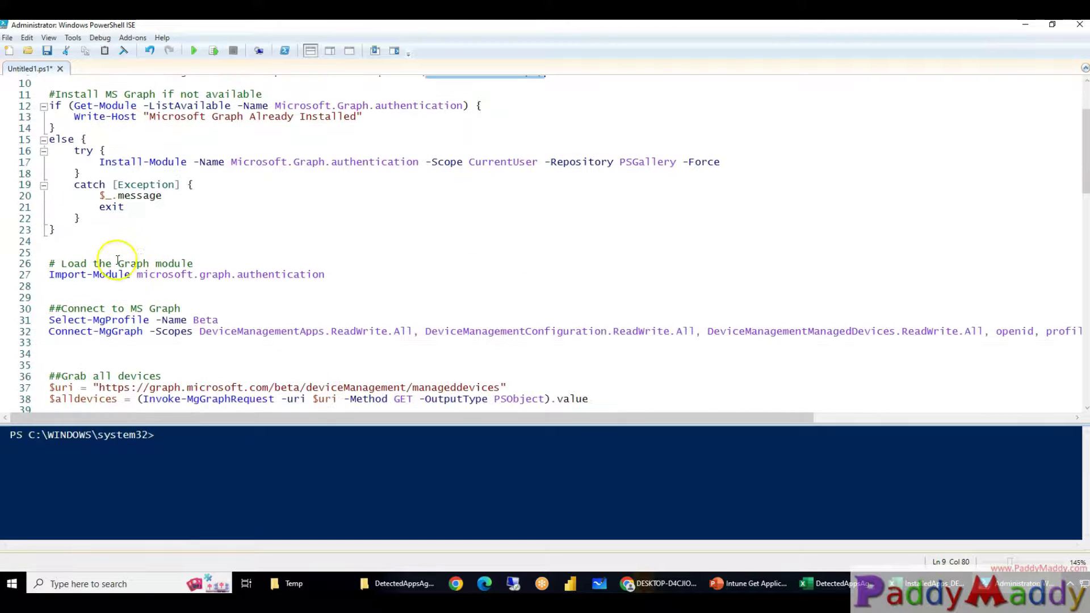
left_click_drag(100, 153, 813, 160)
scroll(431, 225, "down", 2)
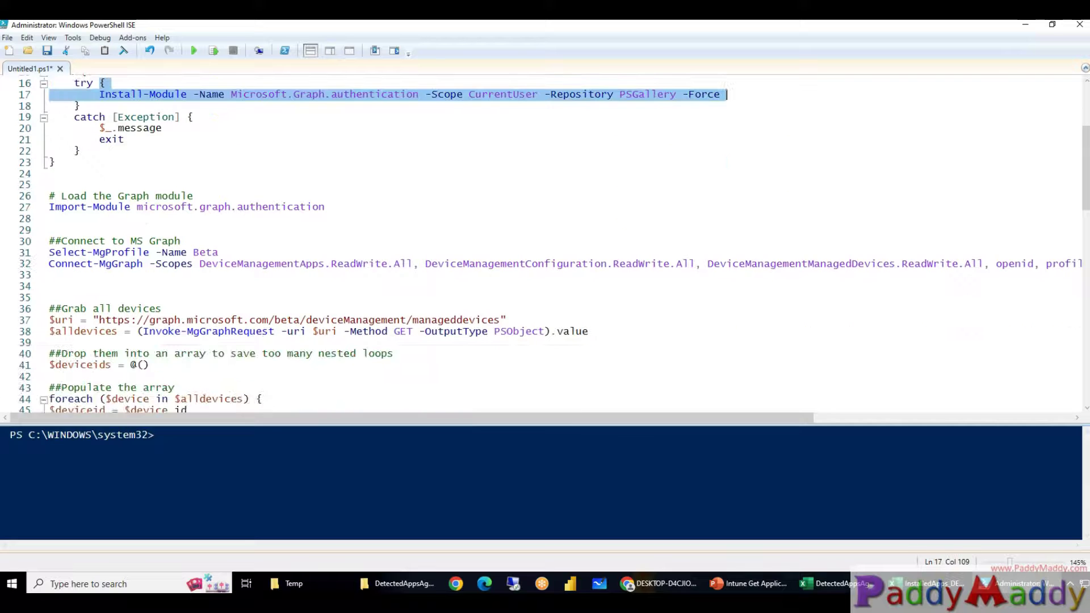
scroll(439, 227, "down", 1)
left_click_drag(68, 151, 401, 174)
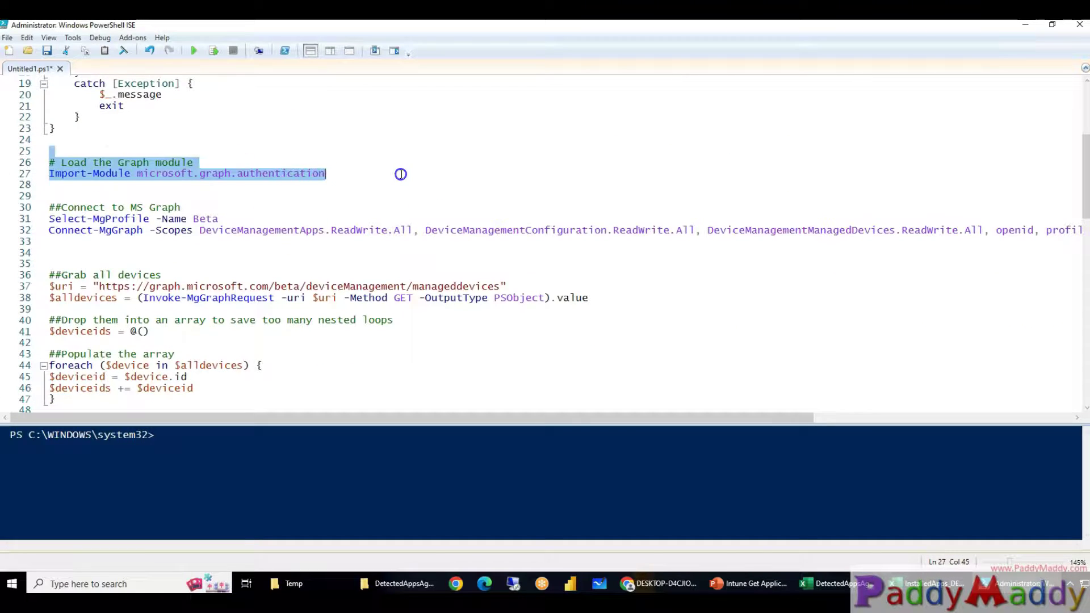
left_click_drag(62, 196, 569, 241)
scroll(341, 297, "down", 2)
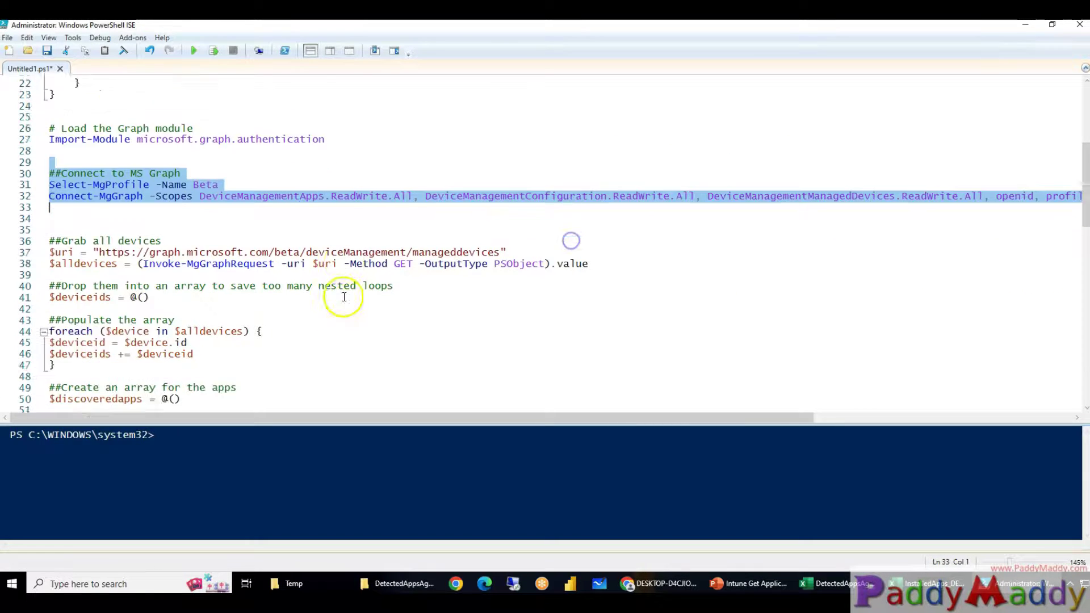
Run the script with F5 and keep selecting the next code blocks
key("F5")
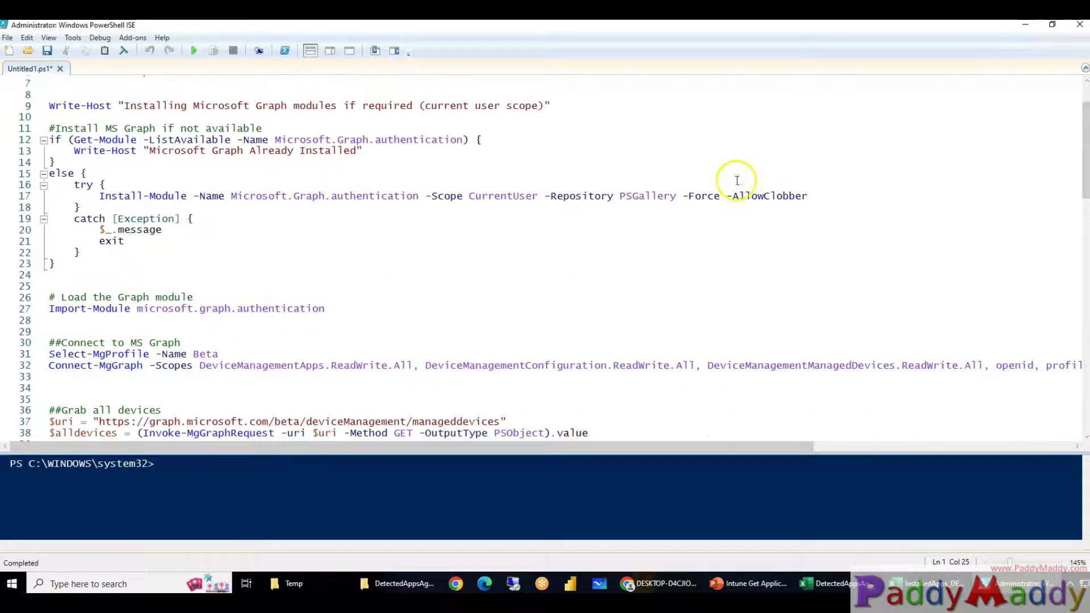
left_click_drag(834, 196, 657, 196)
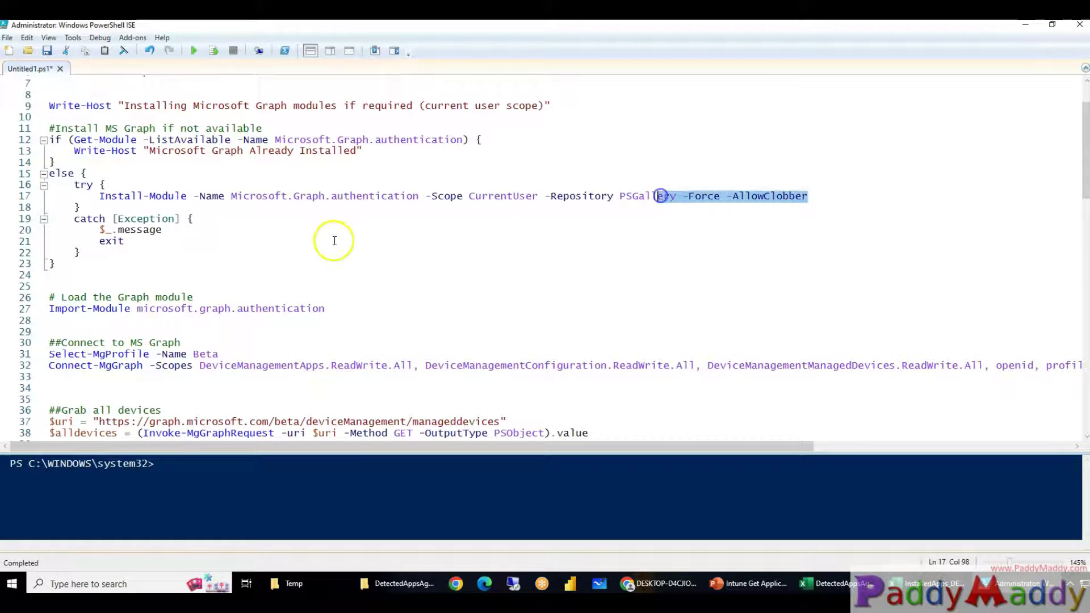
scroll(326, 245, "down", 3)
scroll(327, 244, "down", 3)
left_click_drag(113, 184, 401, 297)
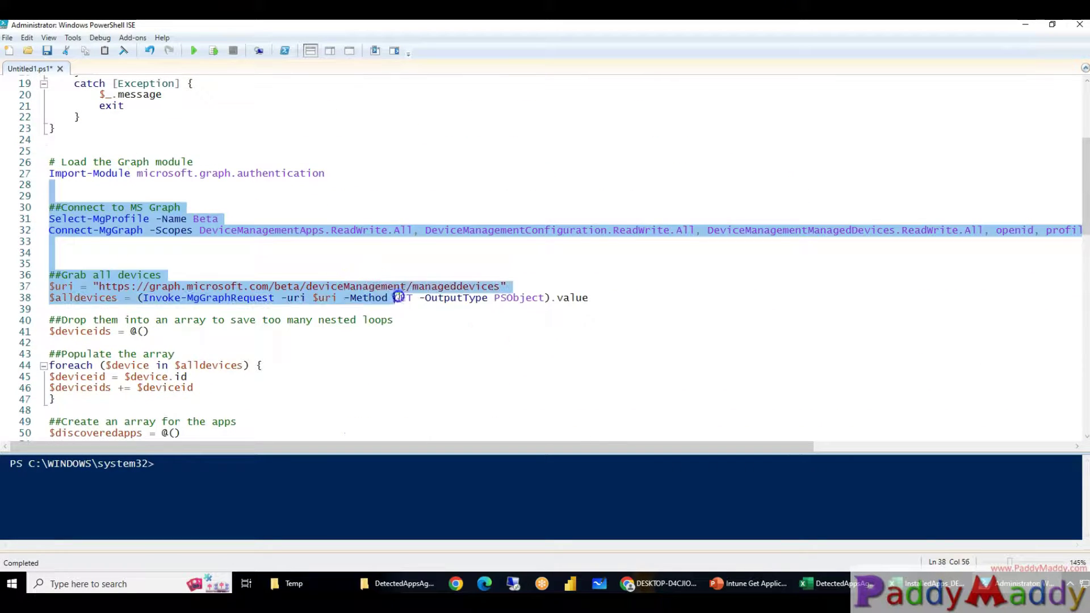
left_click_drag(87, 230, 233, 231)
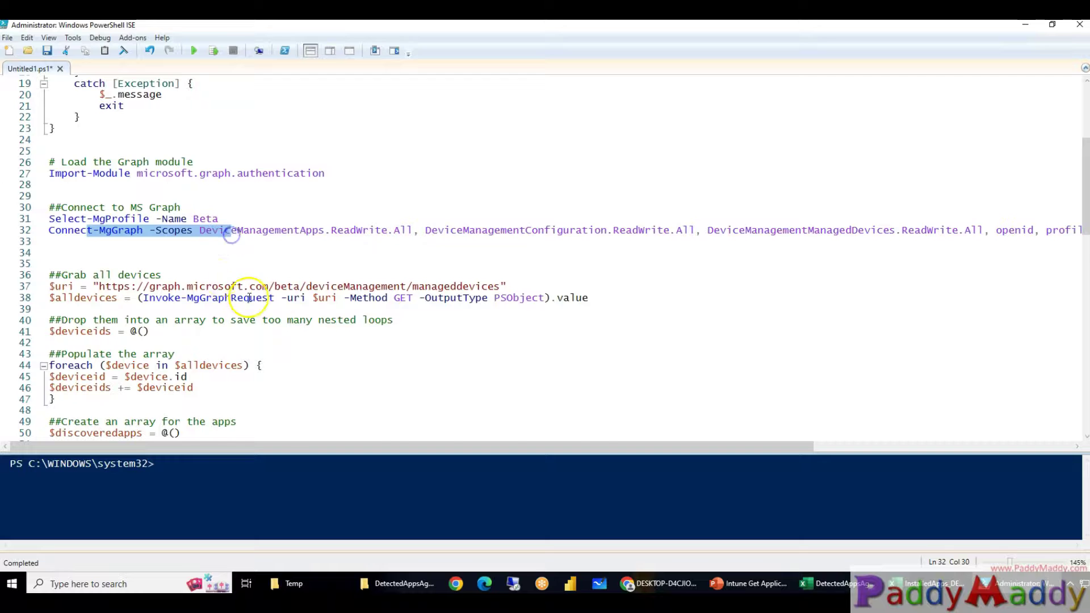
scroll(216, 299, "down", 2)
left_click_drag(87, 207, 231, 208)
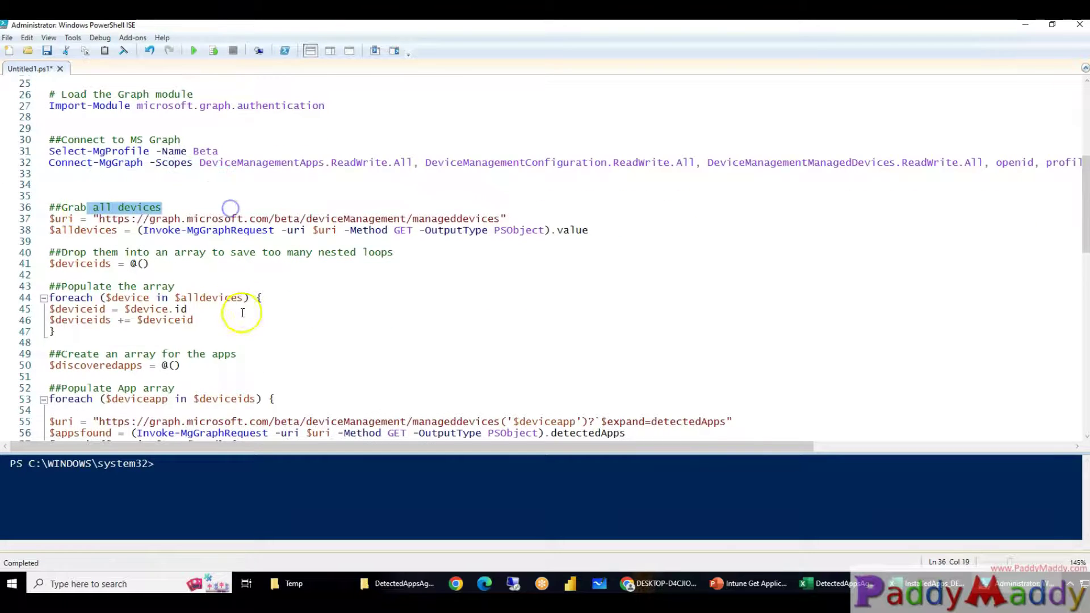
Walk further down and highlight the per-device app search loop on lines 72–82
scroll(243, 312, "down", 3)
scroll(242, 312, "down", 1)
scroll(377, 312, "down", 2)
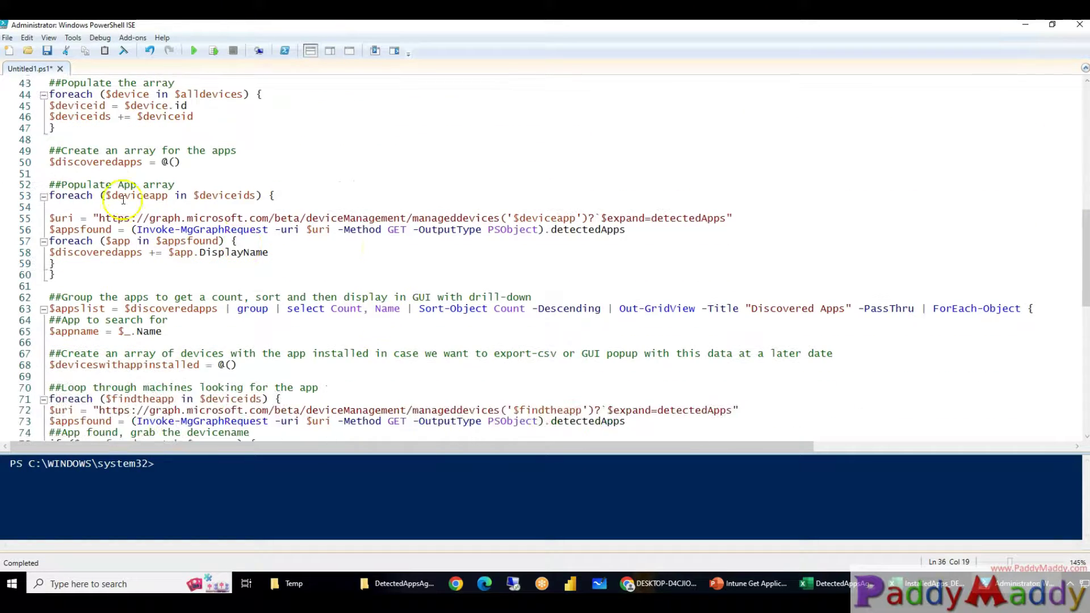
left_click_drag(51, 181, 236, 297)
scroll(107, 271, "down", 1)
scroll(324, 295, "down", 3)
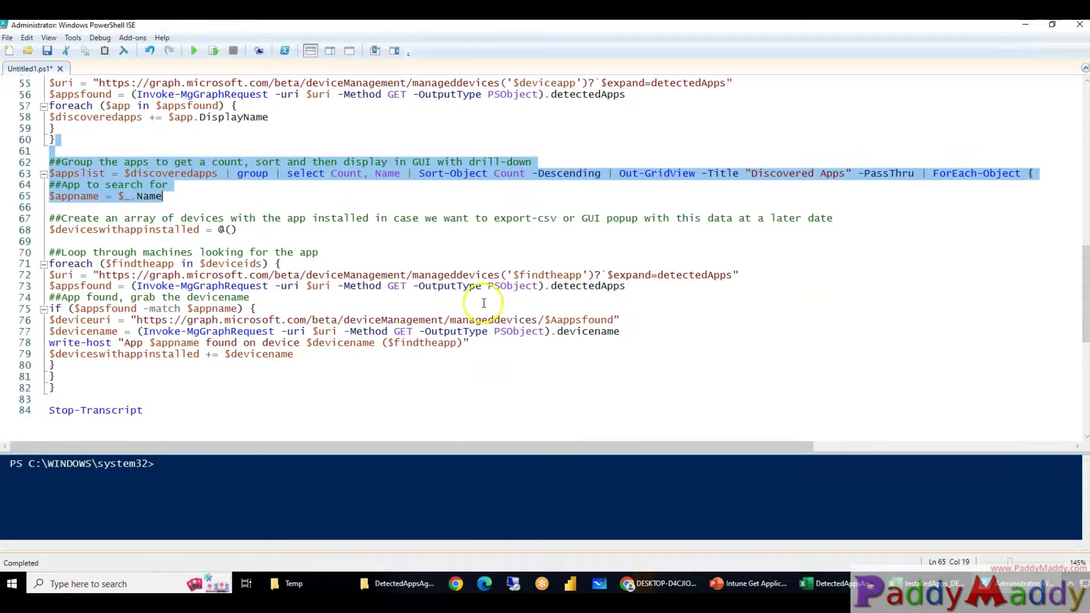
left_click_drag(49, 272, 713, 386)
left_click(254, 391)
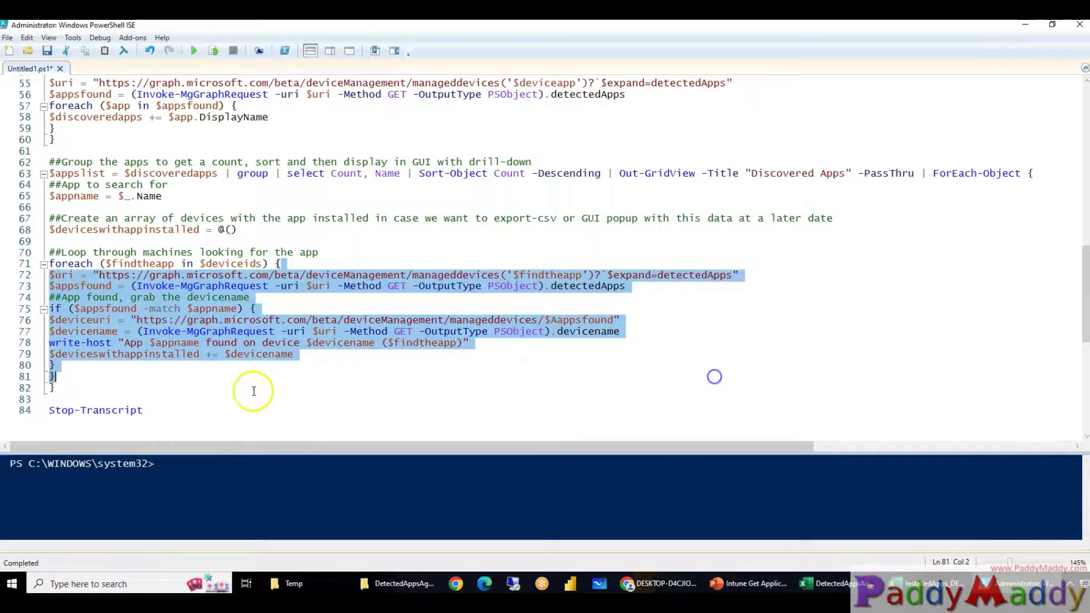
Scroll back up the script and mark a line near the top
scroll(214, 311, "up", 3)
left_click_drag(596, 300, 757, 291)
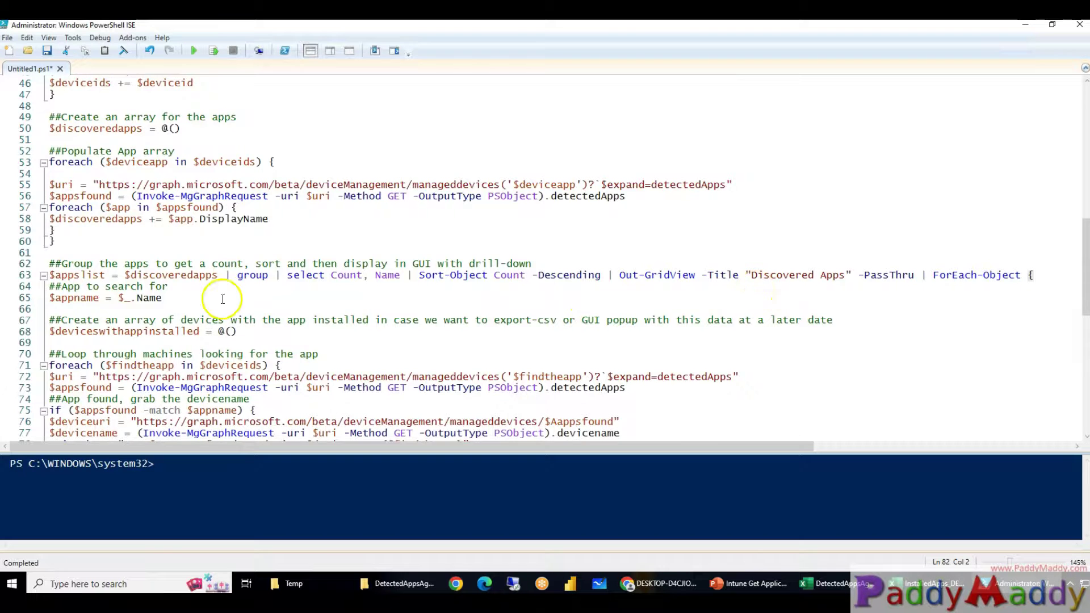
scroll(227, 287, "up", 15)
scroll(270, 275, "down", 10)
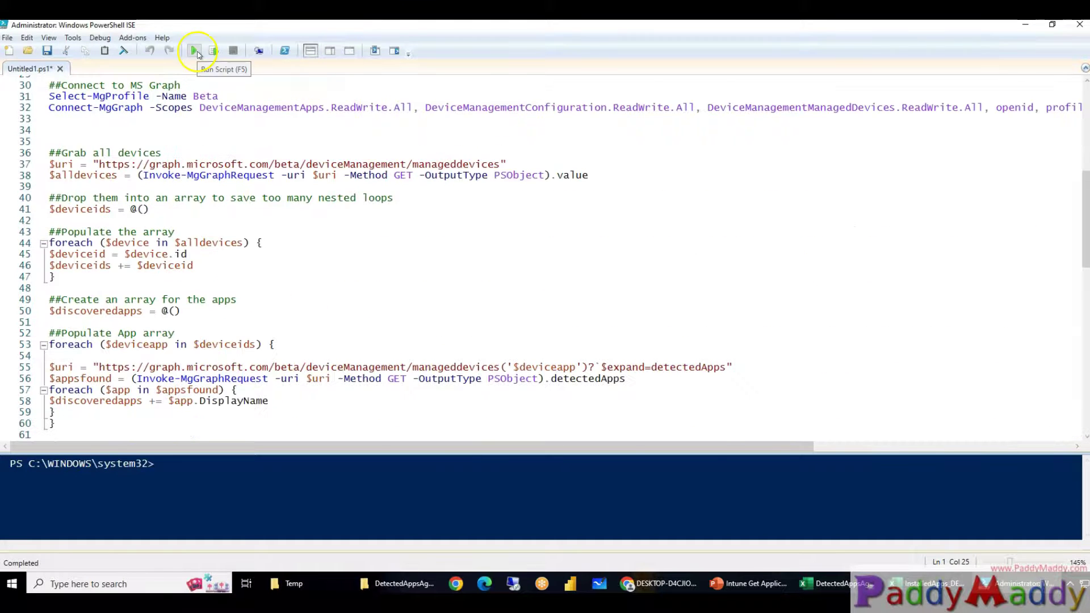
Run the script and sign in to Graph with a different account's username and password
left_click(194, 51)
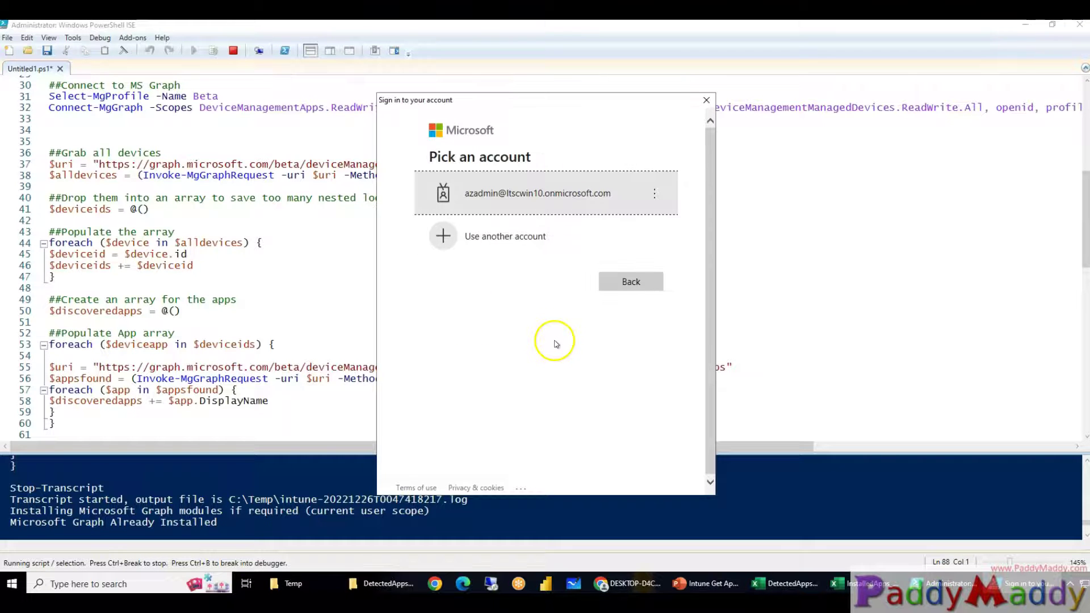
left_click(516, 236)
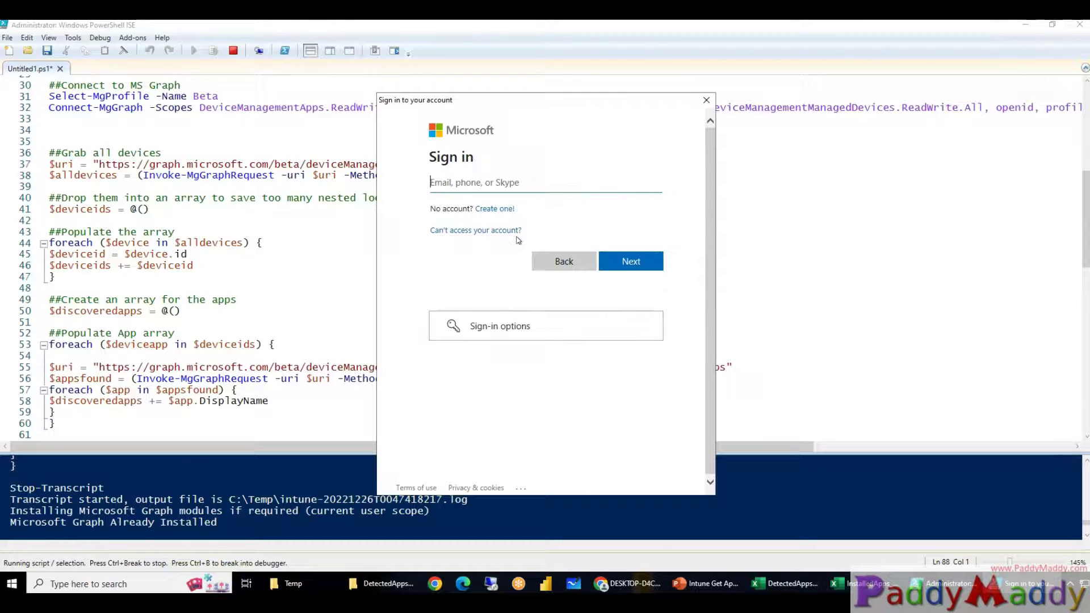
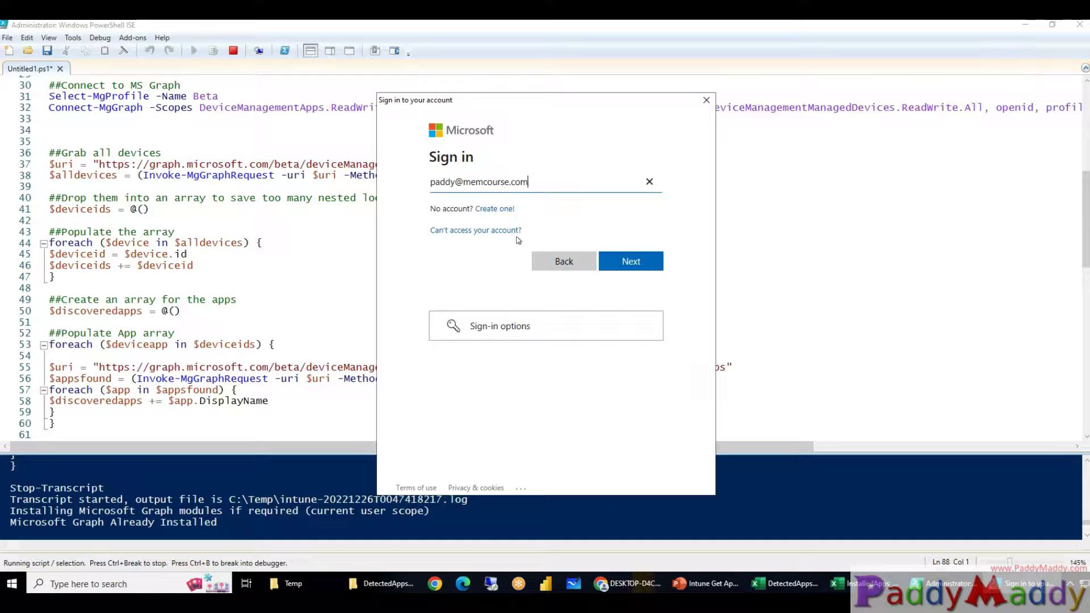
key("Return")
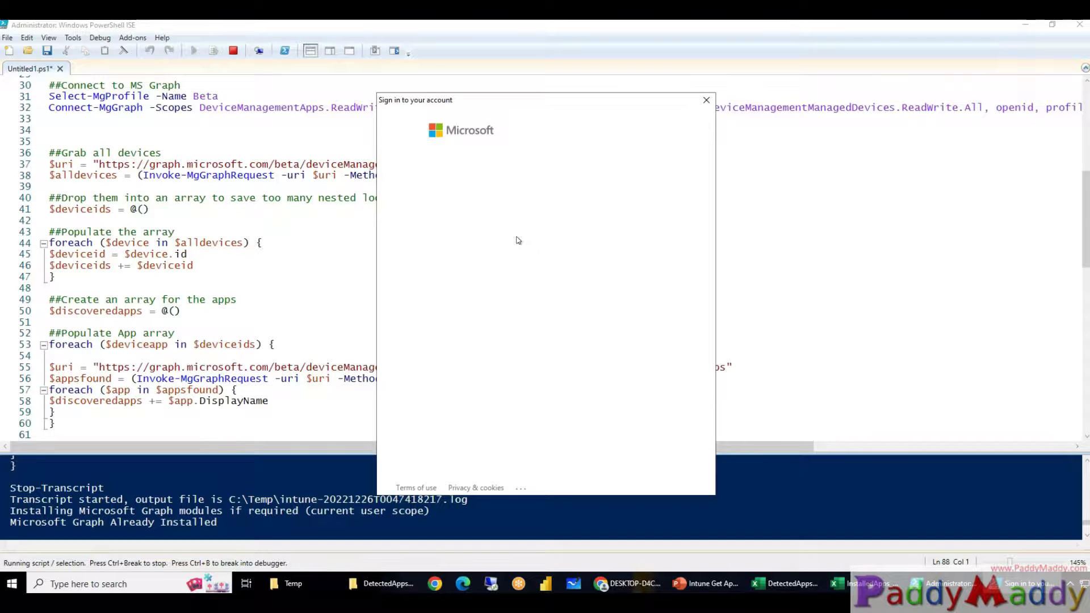
type("••")
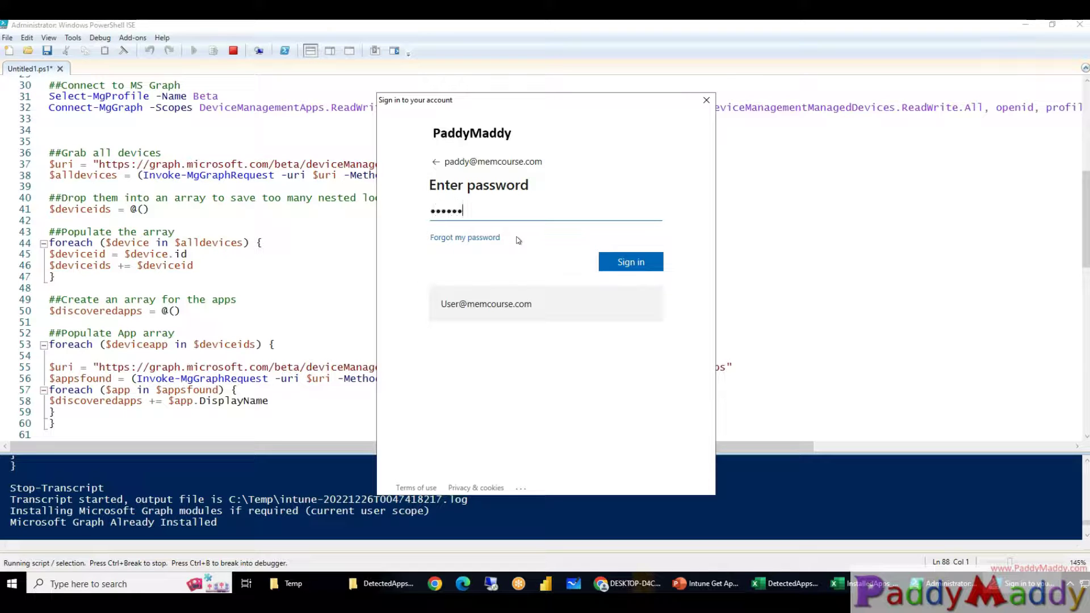
key("Return")
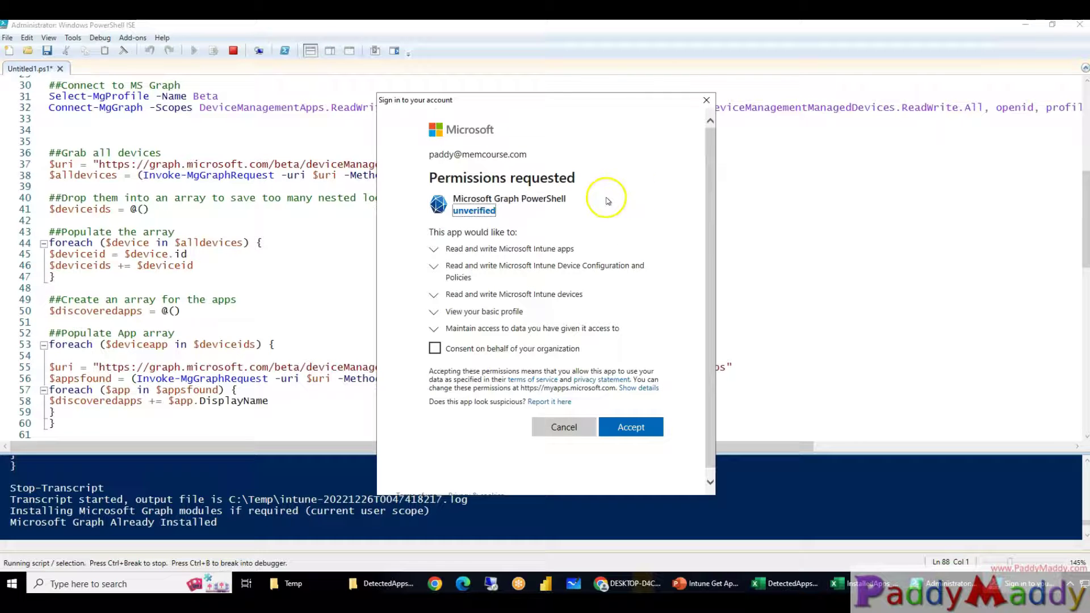
Consent on behalf of the organization and accept the Microsoft Graph PowerShell permissions
left_click_drag(477, 349, 592, 355)
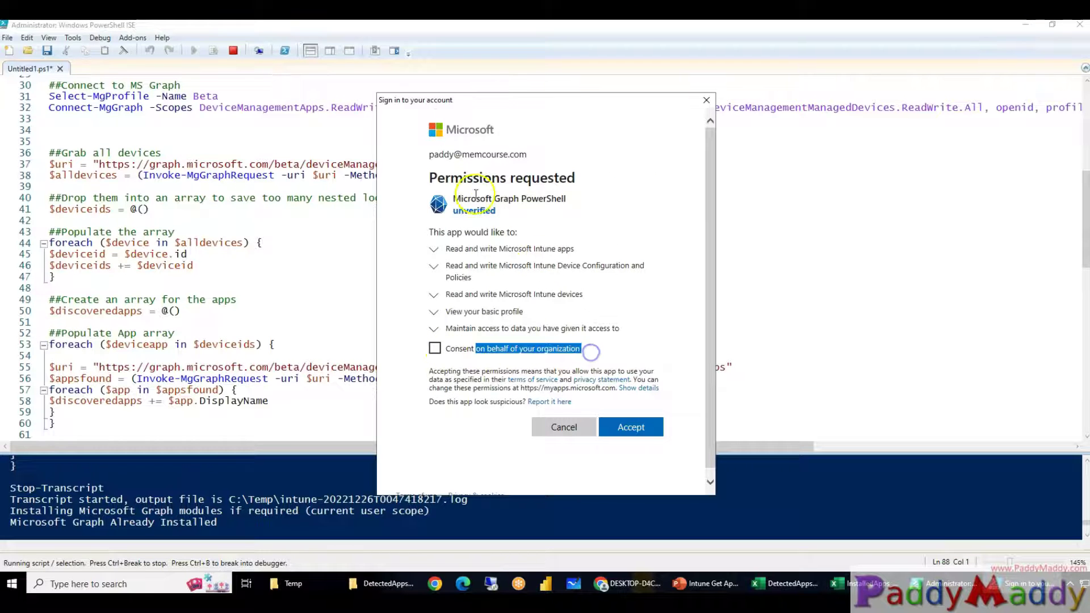
left_click_drag(455, 198, 594, 200)
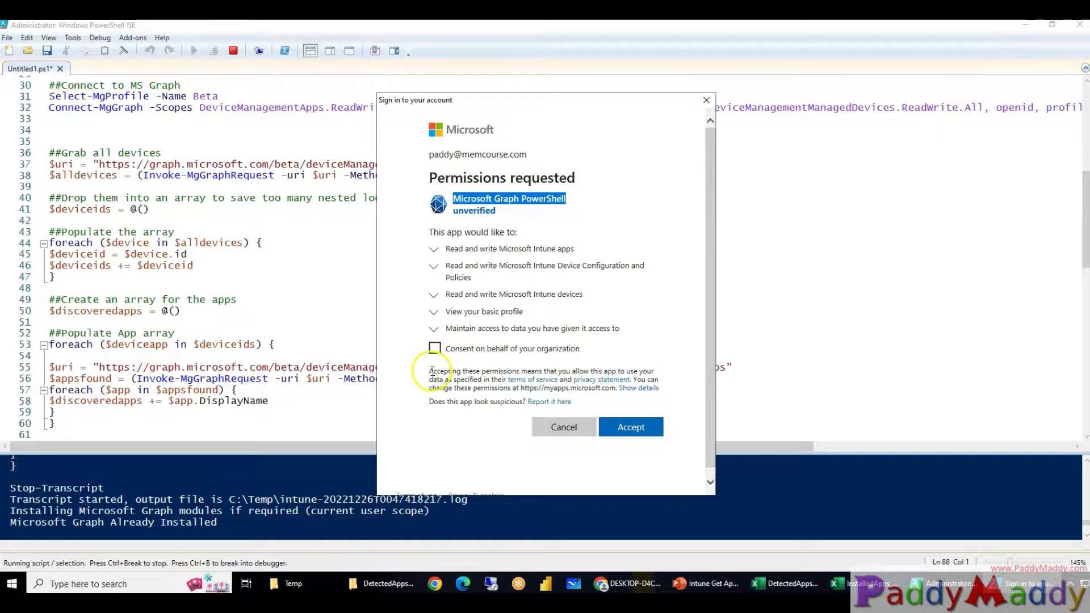
left_click(435, 348)
left_click_drag(464, 204, 618, 209)
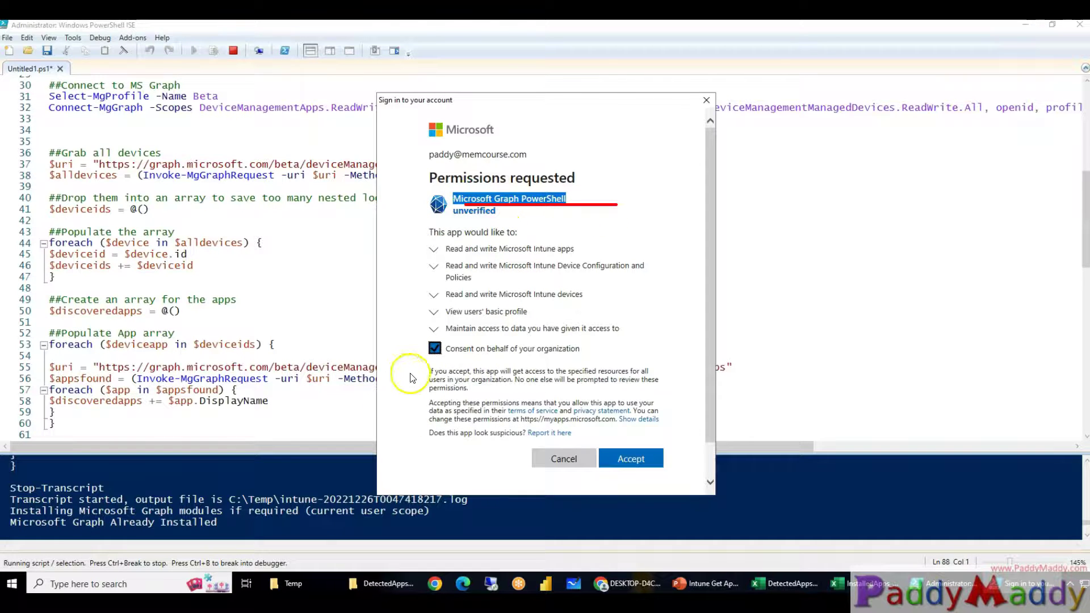
scroll(558, 380, "down", 1)
left_click(631, 419)
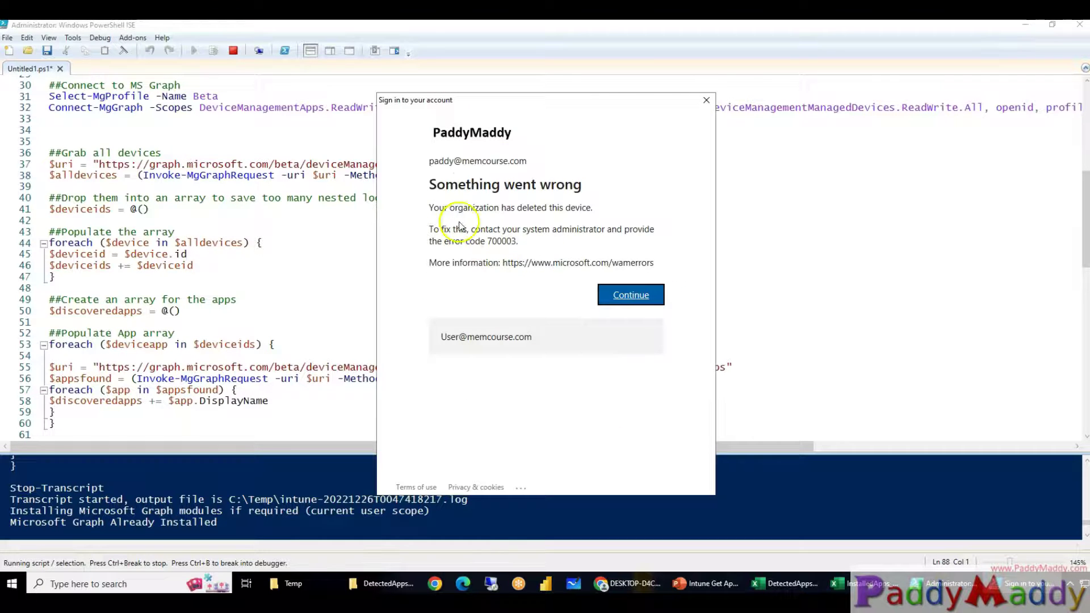
Dismiss the deleted-device sign-in error 700003 and continue
left_click_drag(560, 139, 698, 89)
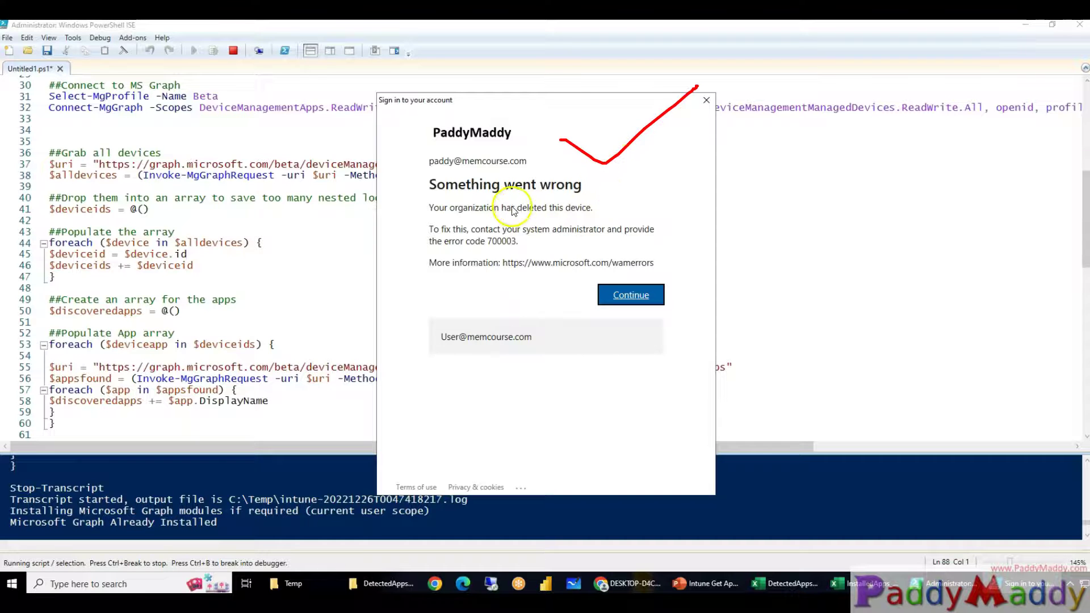
left_click_drag(451, 207, 588, 247)
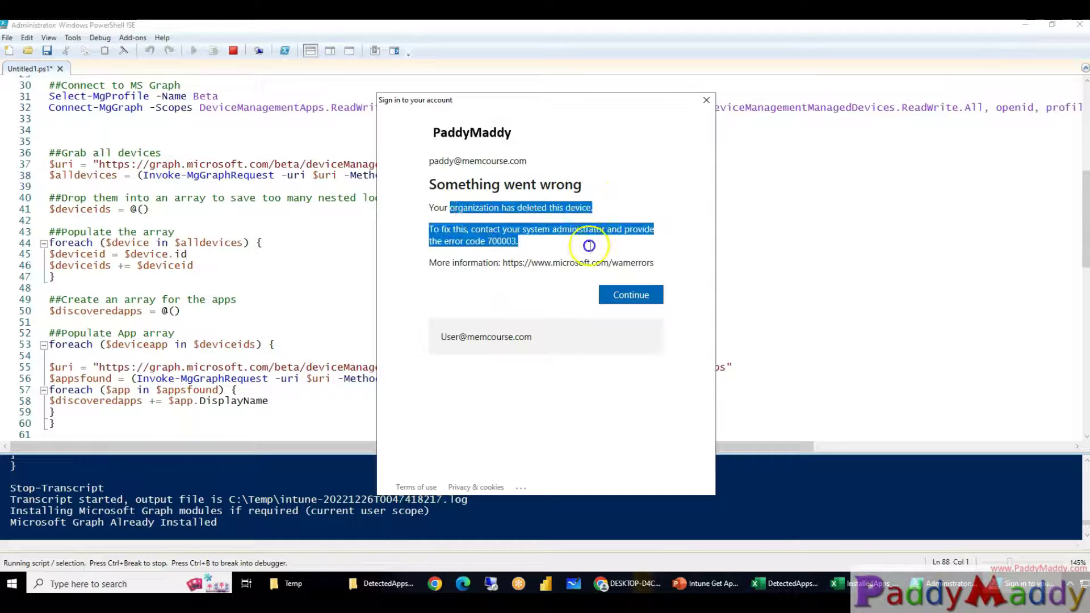
left_click(636, 295)
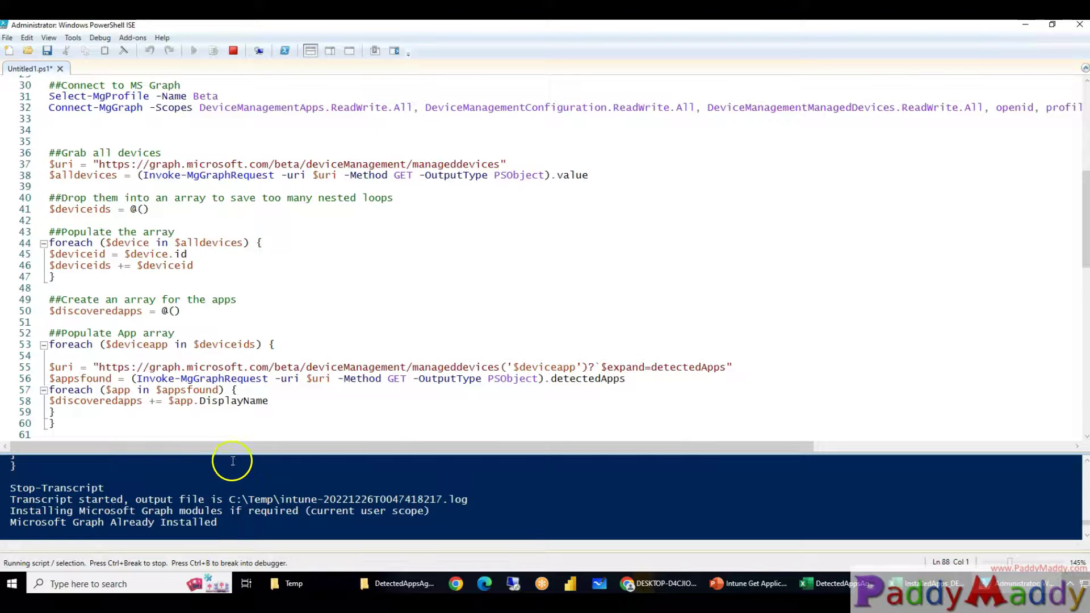
Enlarge the console pane to show 'Welcome To Microsoft Graph!' while the Discovered Apps grid opens
left_click_drag(235, 453, 250, 328)
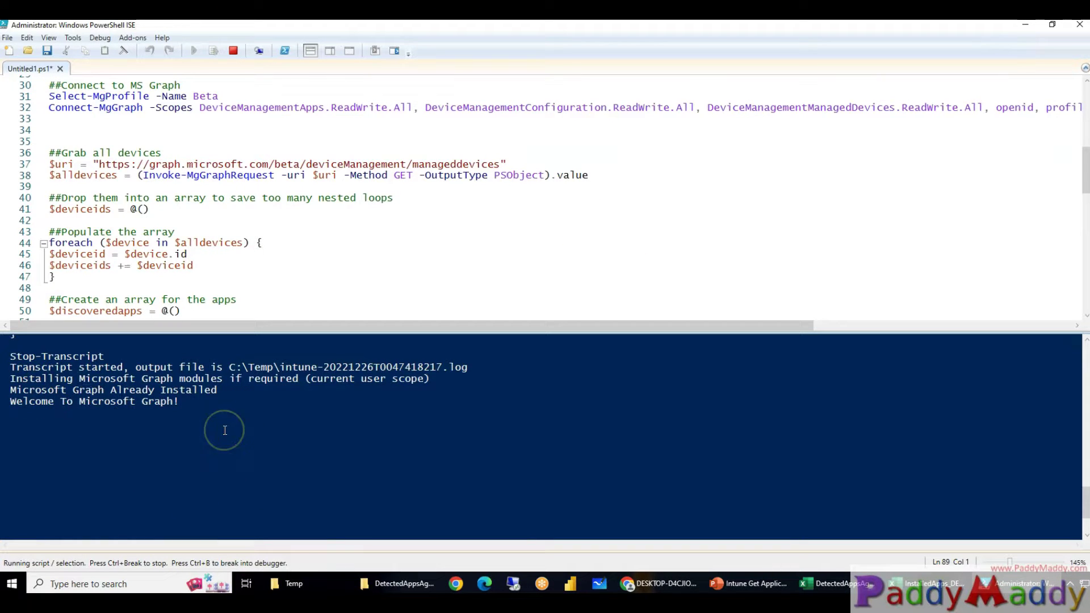
scroll(225, 431, "up", 1)
scroll(225, 430, "up", 1)
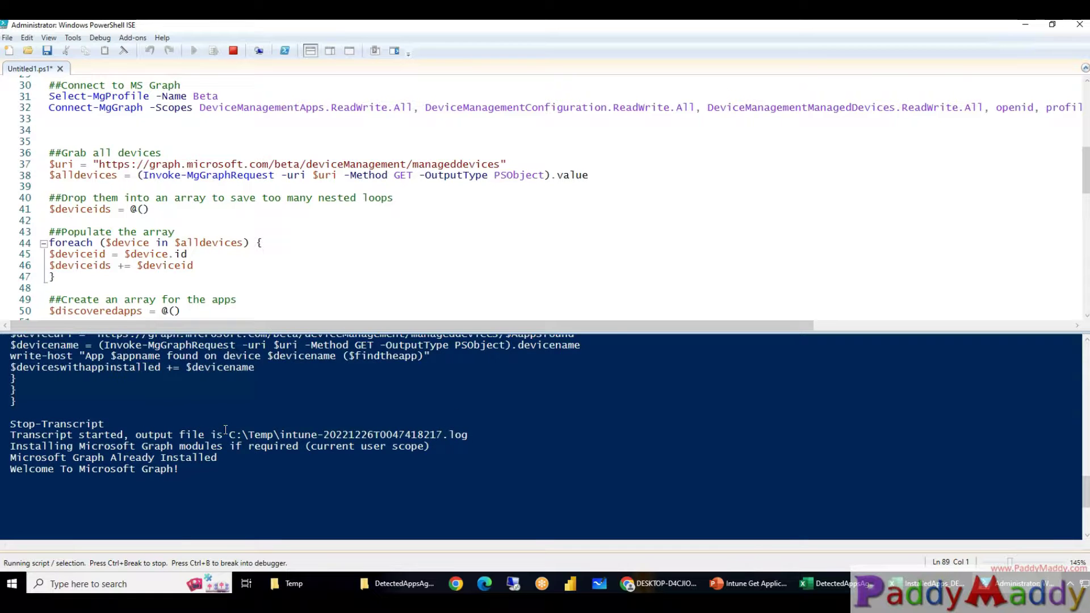
scroll(226, 430, "down", 1)
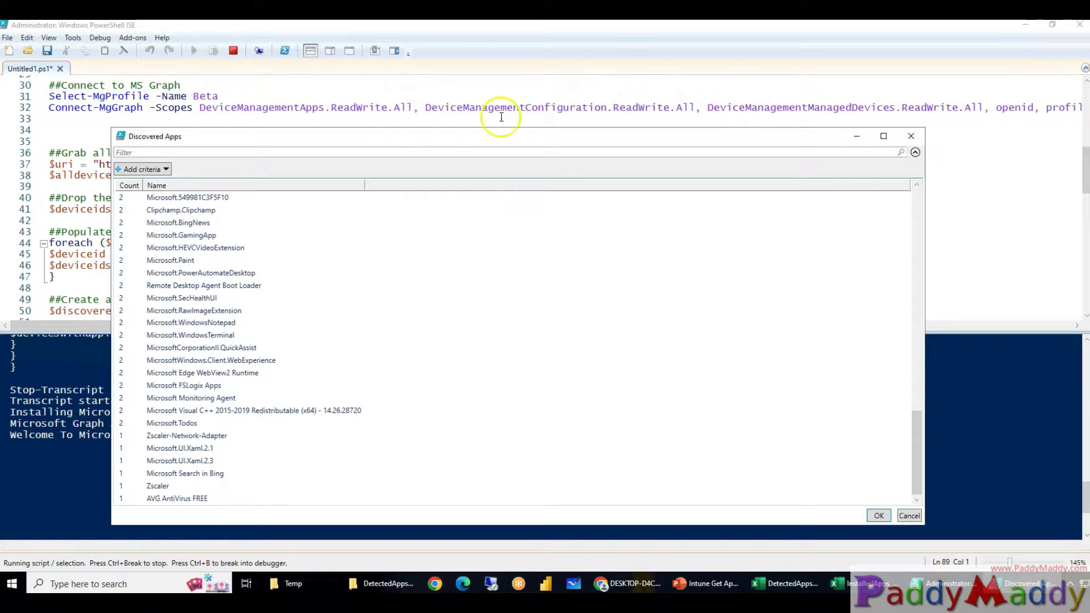
Move the Discovered Apps window higher and select the Microsoft OneDrive row
left_click_drag(438, 138, 445, 78)
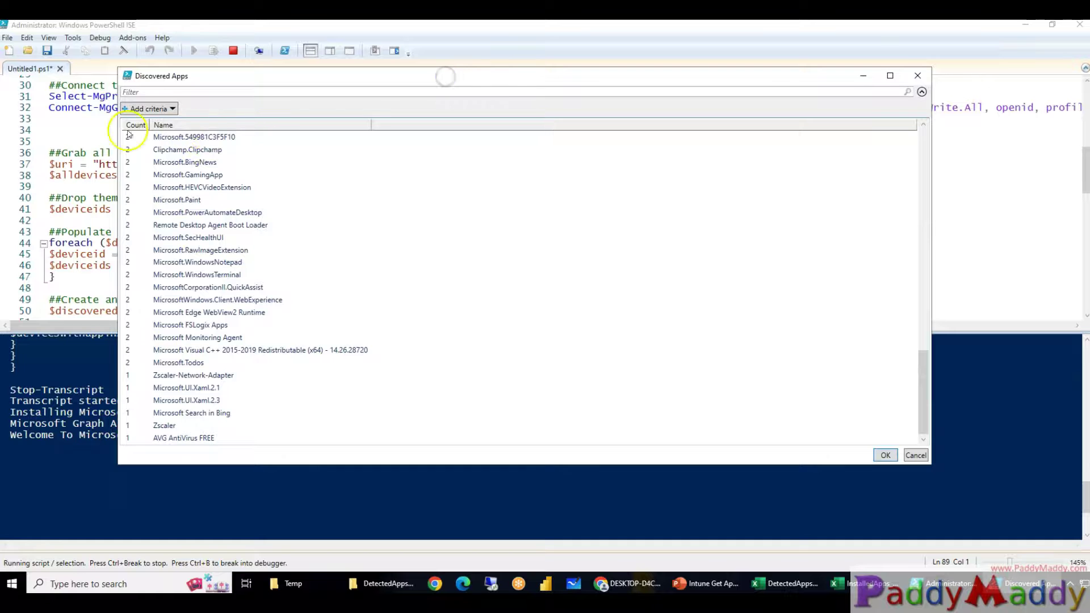
scroll(407, 293, "up", 20)
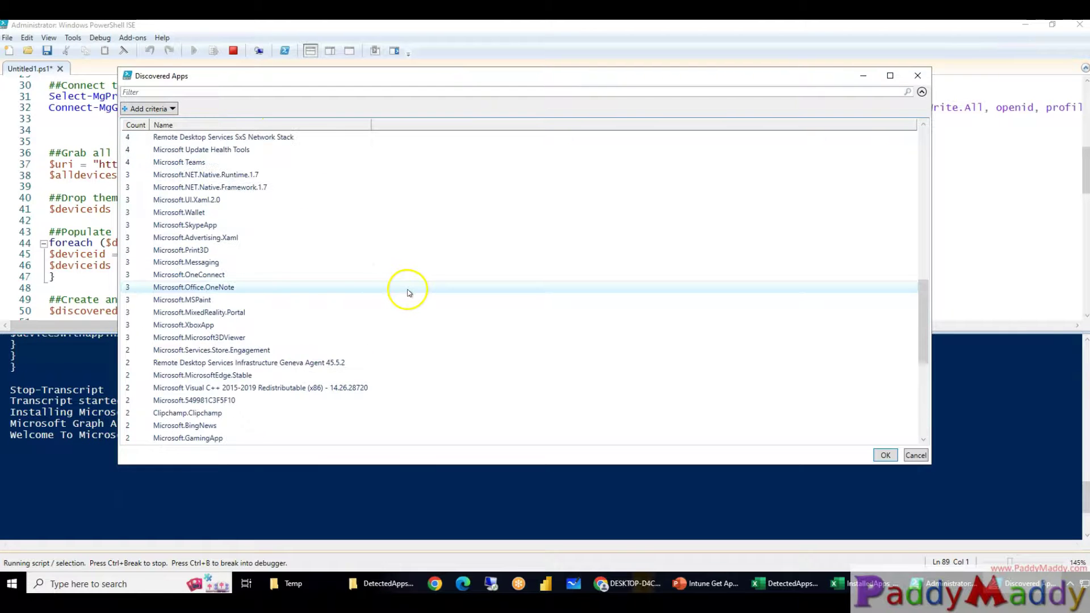
left_click(161, 108)
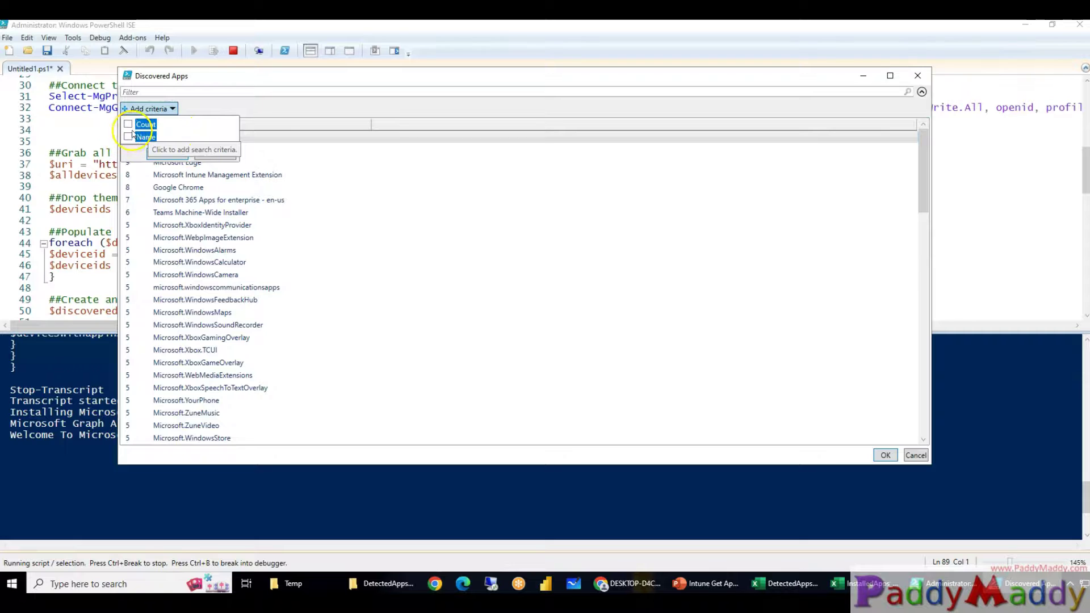
left_click(576, 312)
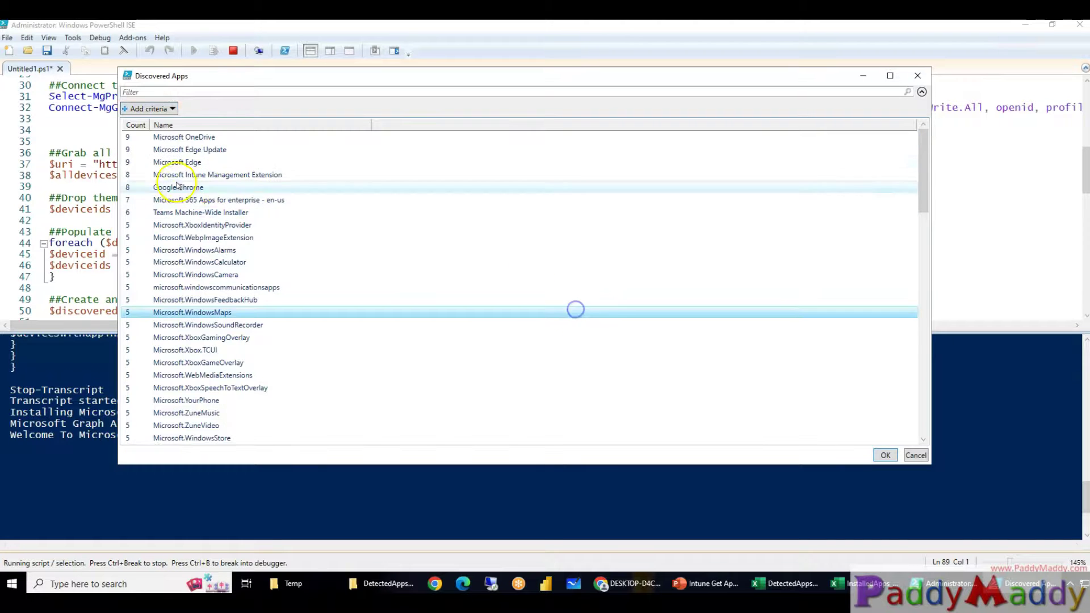
left_click(178, 141)
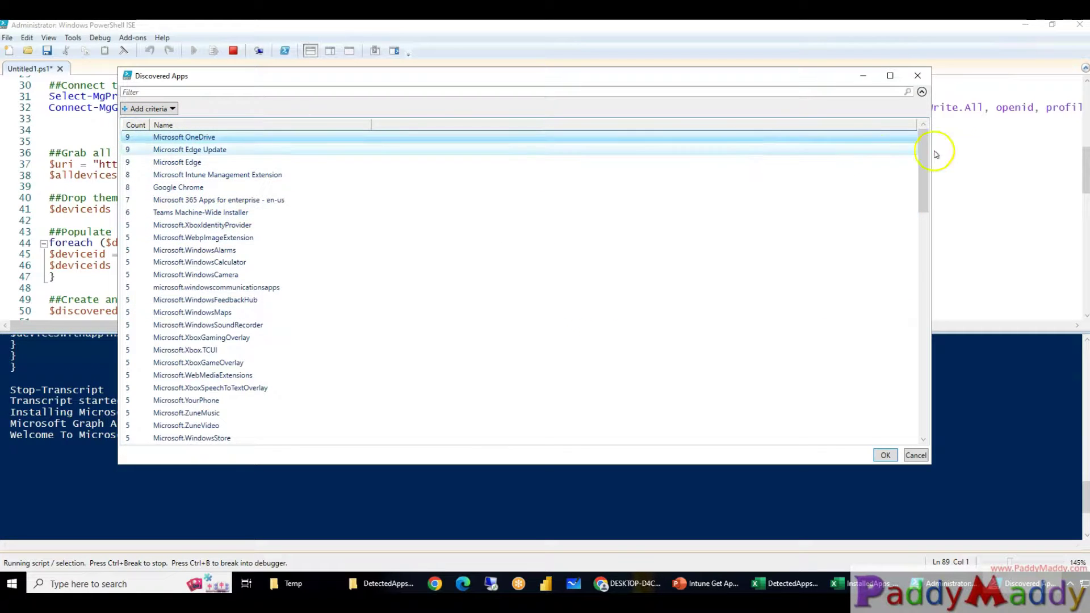
left_click_drag(926, 163, 927, 134)
Add a Name contains filter with the value 'one'
left_click(149, 108)
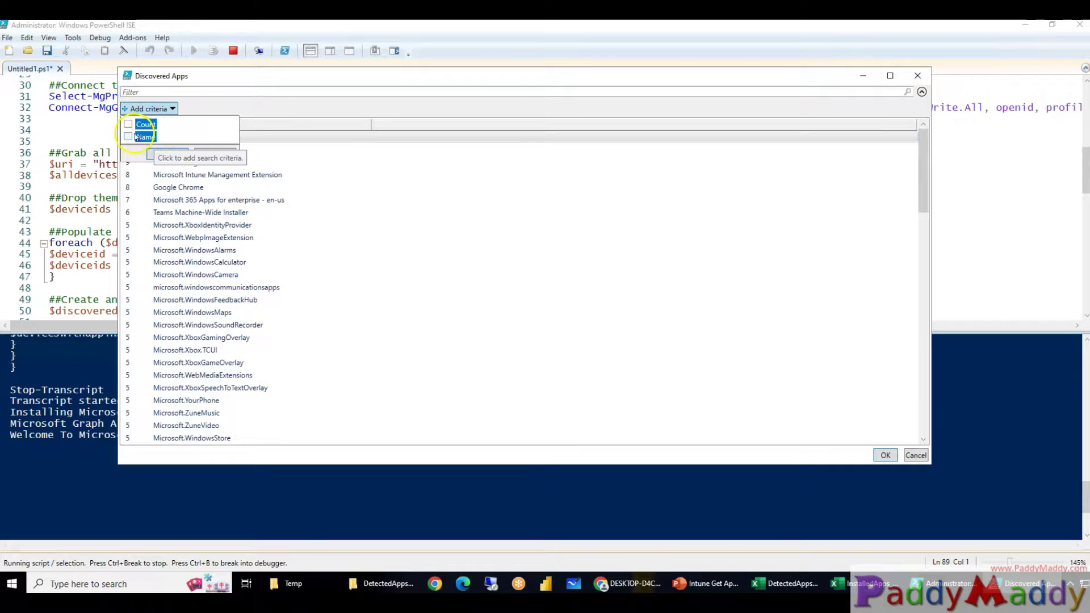
left_click(129, 138)
left_click(168, 155)
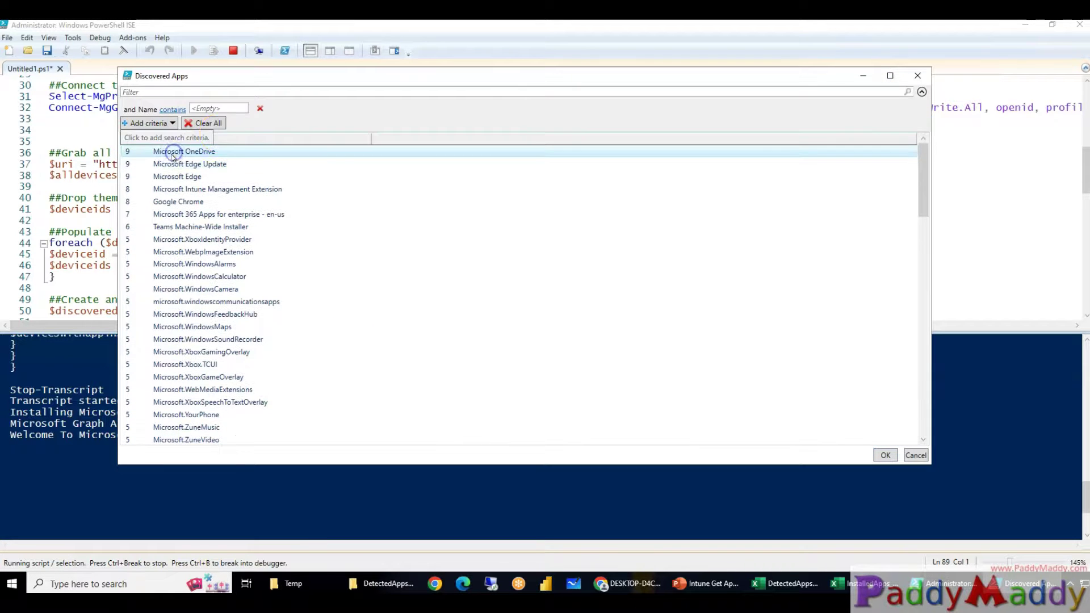
left_click(234, 107)
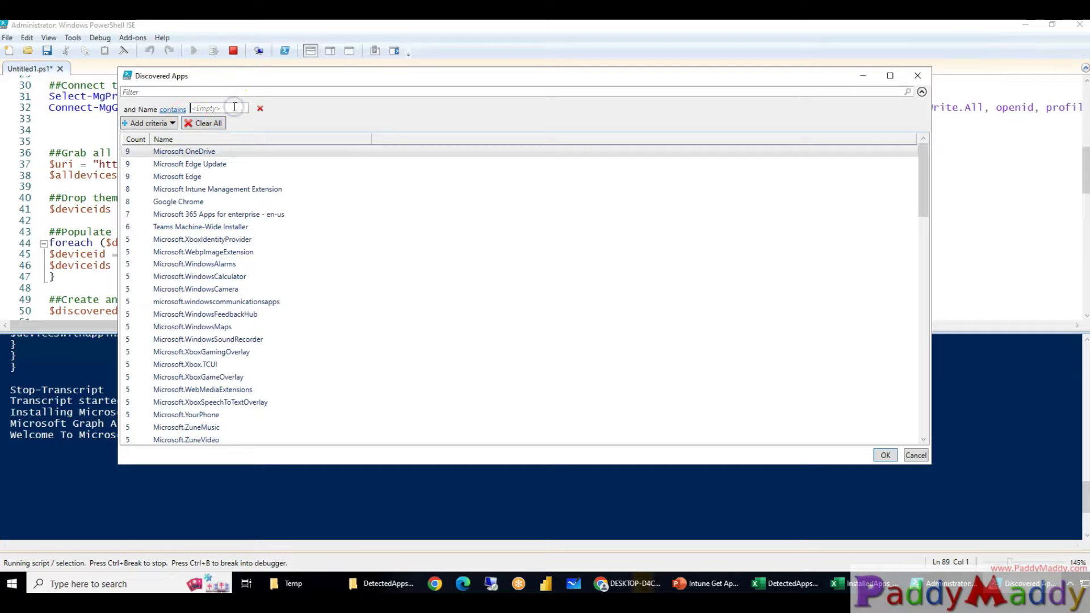
type("one")
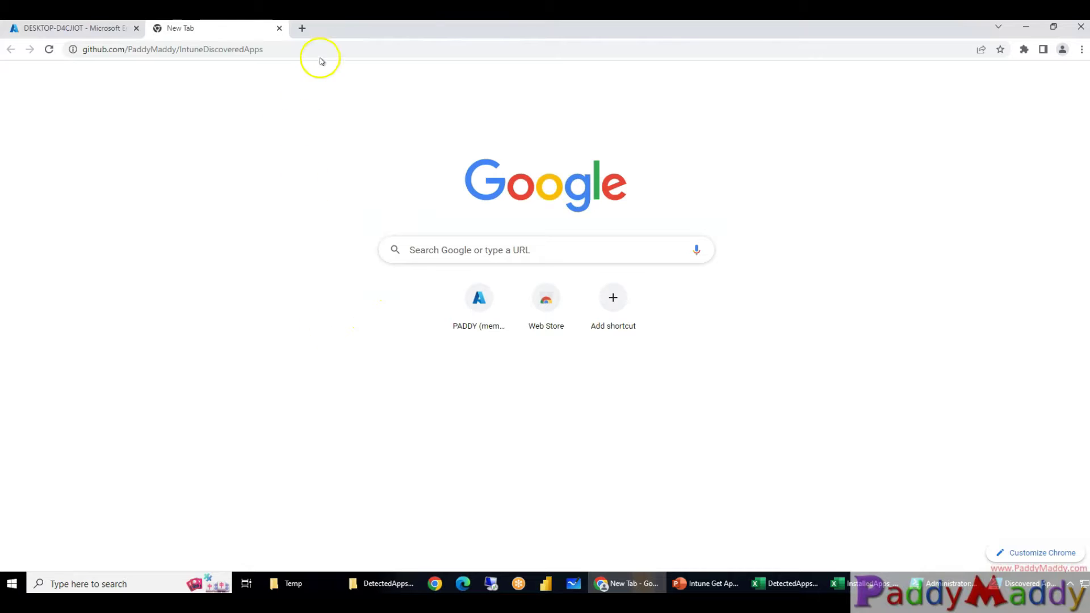
Load the IntuneDiscoveredApps GitHub repository and zoom the page to 110%
left_click(319, 50)
key("Return")
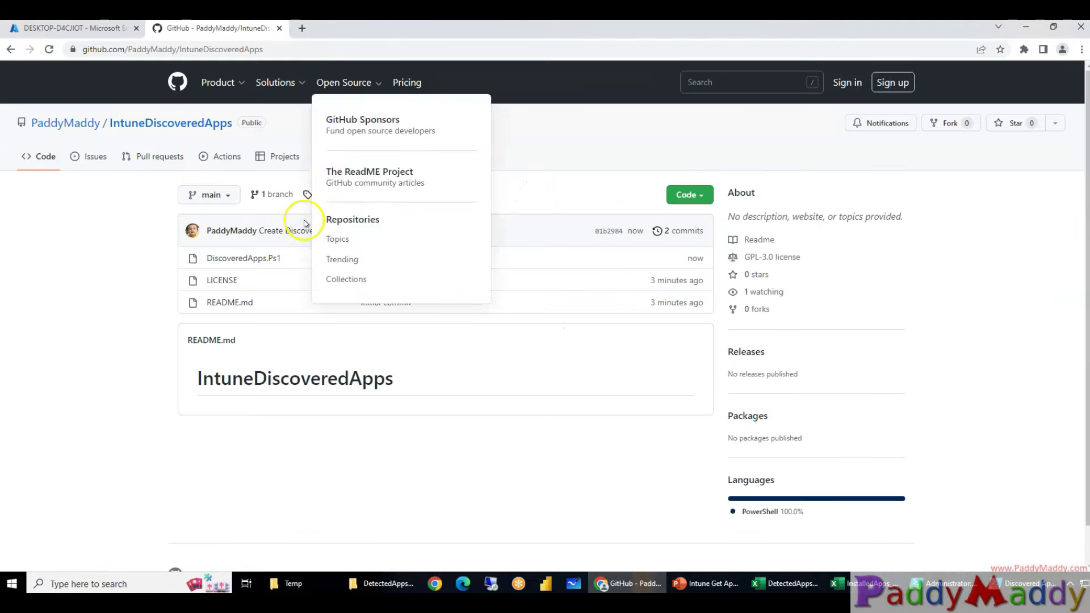
key("ctrl+plus")
key("ctrl+plus")
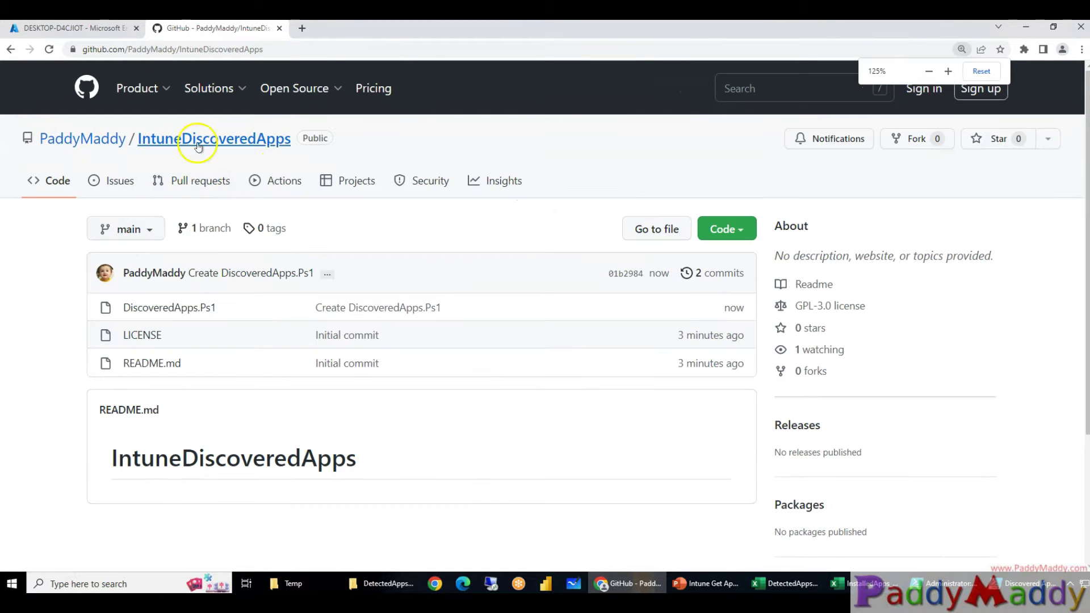
left_click(316, 49)
left_click(318, 47)
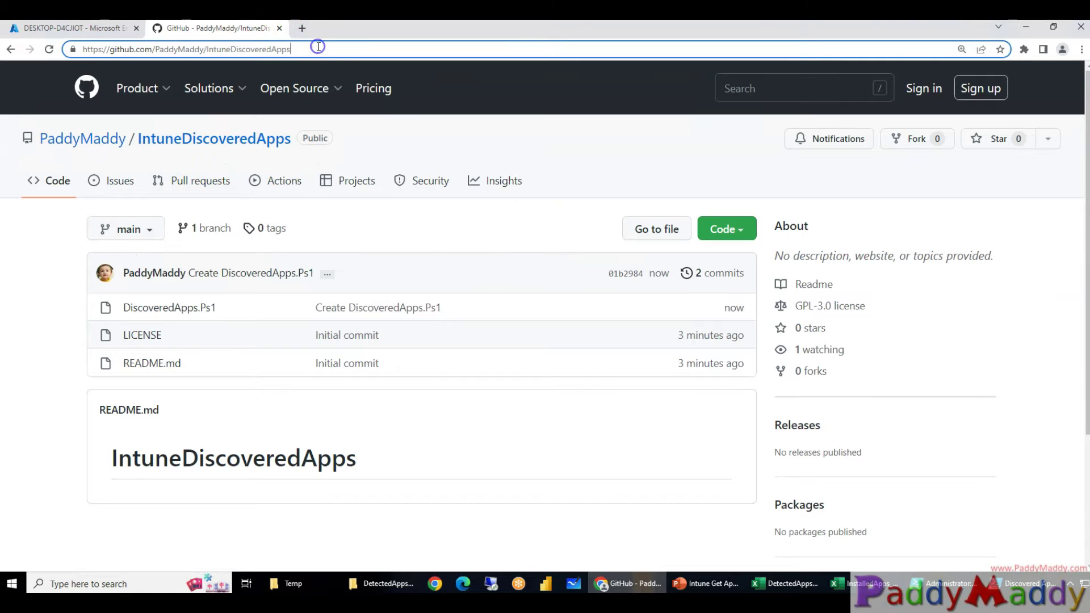
Open DiscoveredApps.Ps1 and scroll through its grid display and device-lookup code
left_click(165, 307)
scroll(383, 370, "down", 10)
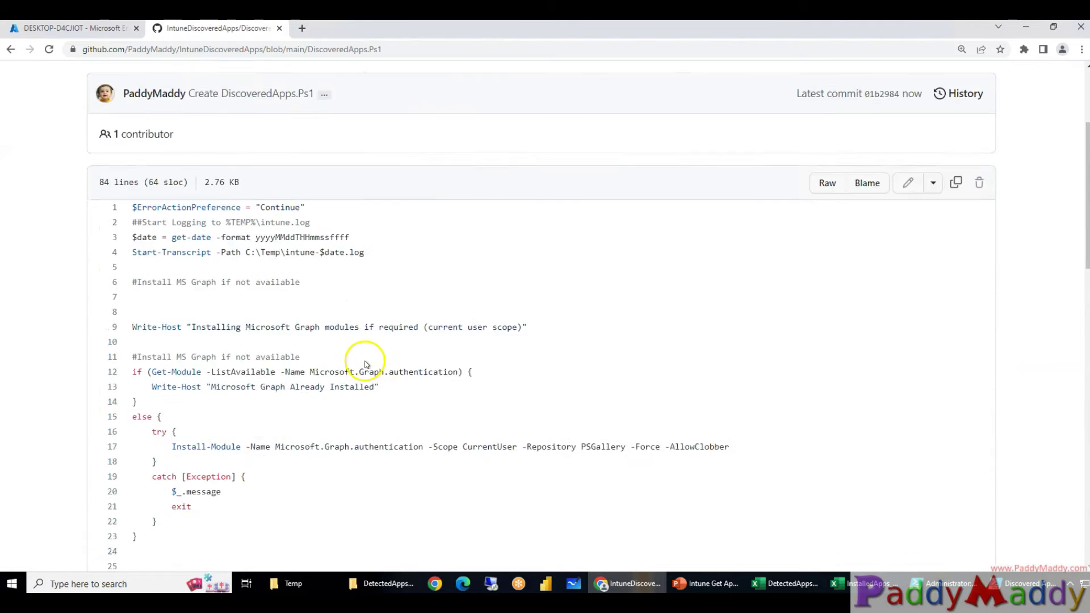
scroll(340, 282, "down", 10)
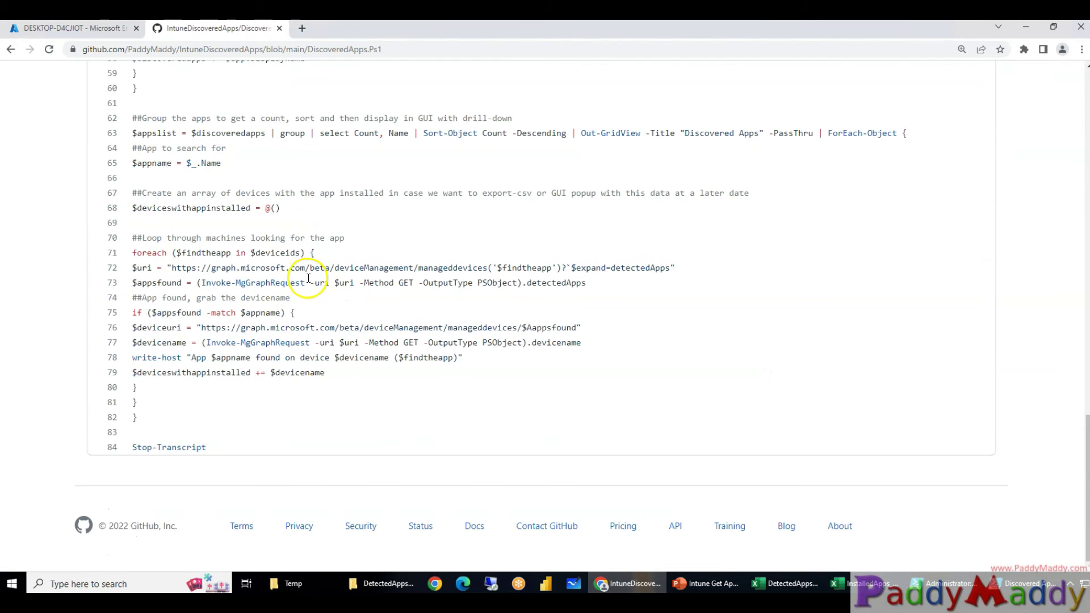
left_click_drag(246, 430, 146, 134)
scroll(280, 301, "up", 20)
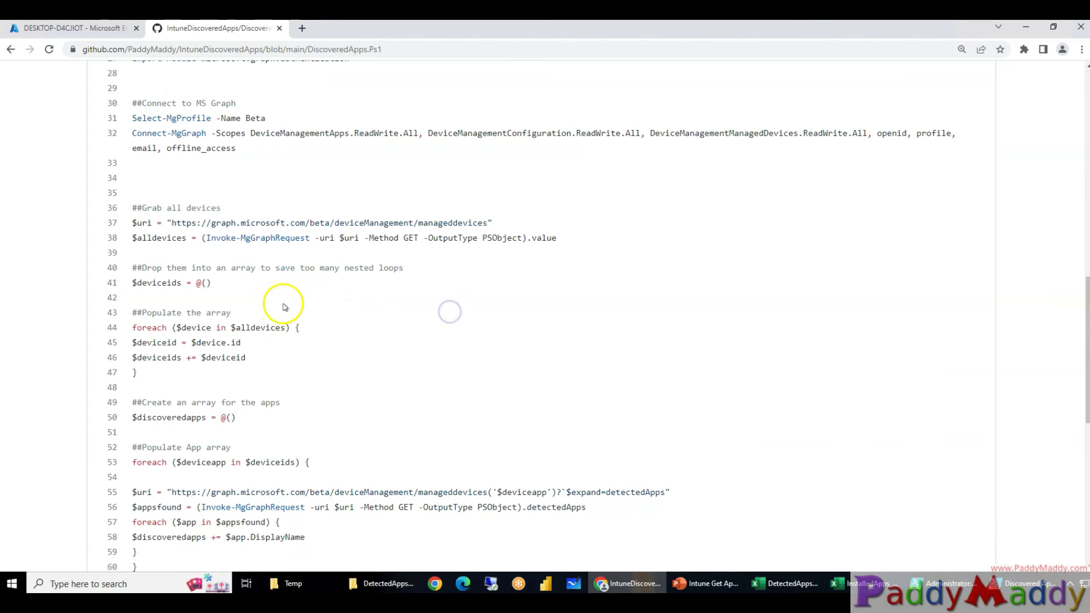